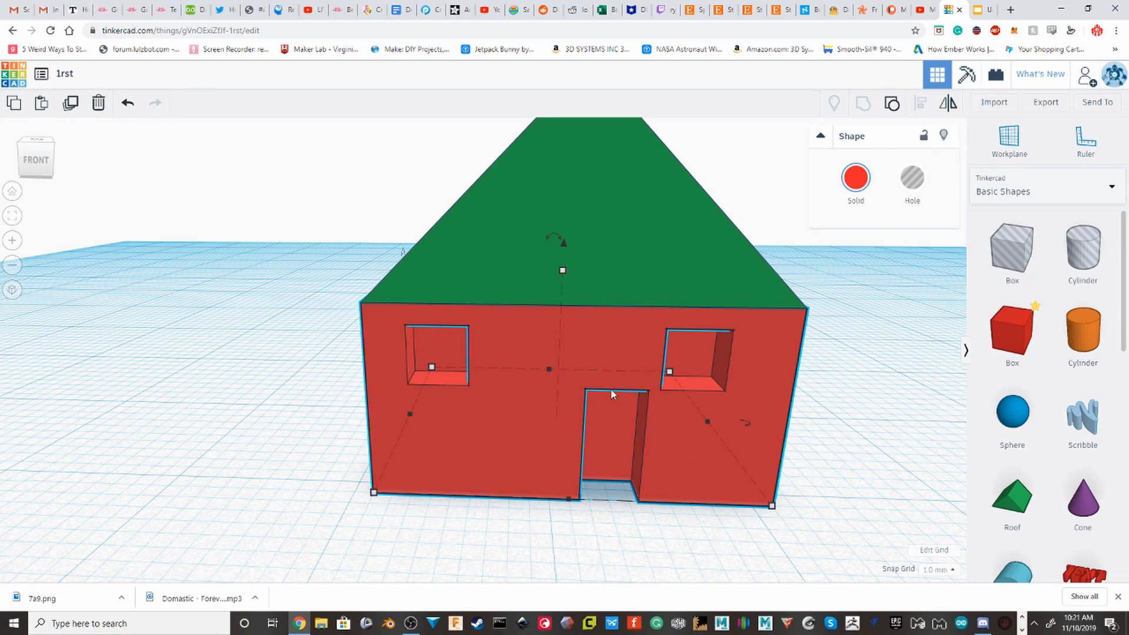
# - Ungroup the red house body to release the door and window hole boxes
pyautogui.click(892, 103)
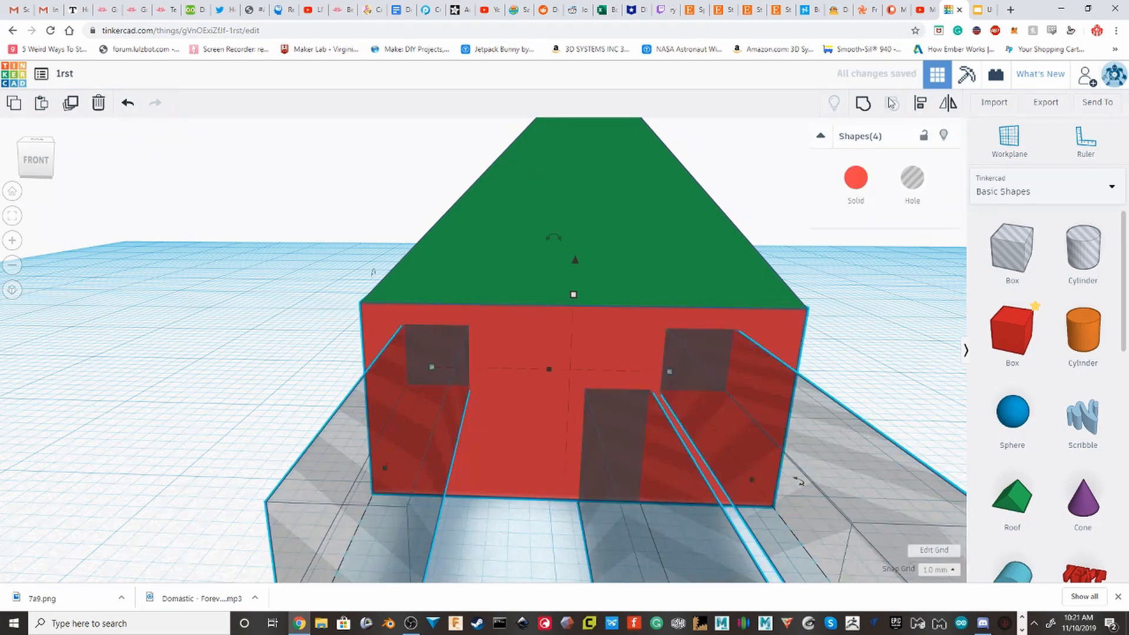
pyautogui.scroll(-3, 637, 425)
pyautogui.click(768, 488)
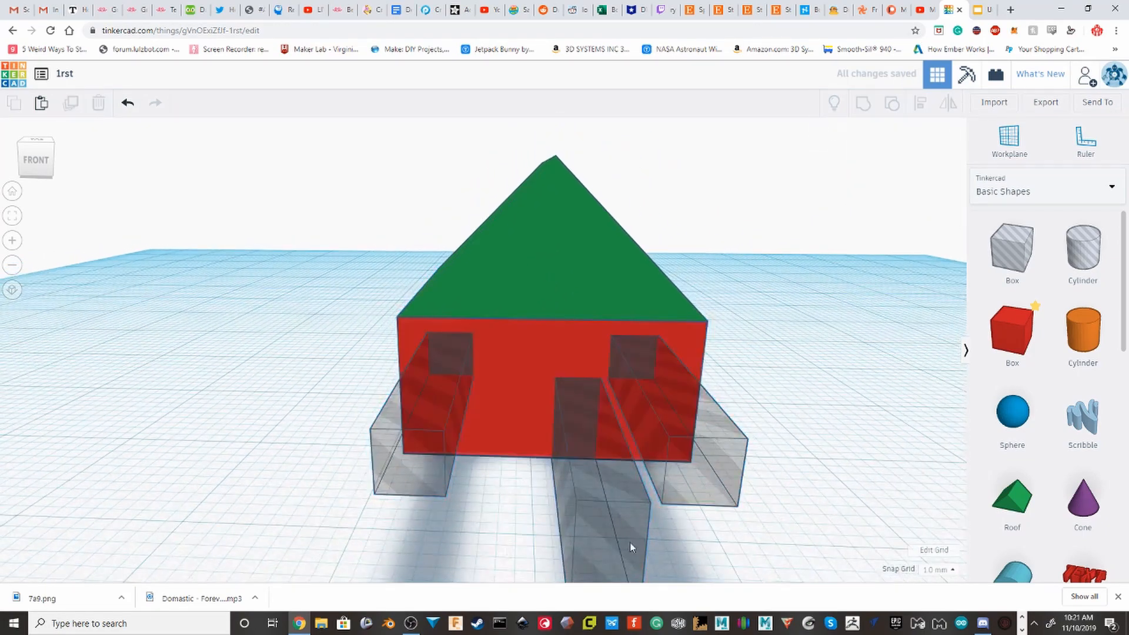
pyautogui.moveTo(607, 499); pyautogui.dragTo(591, 389, button='right')
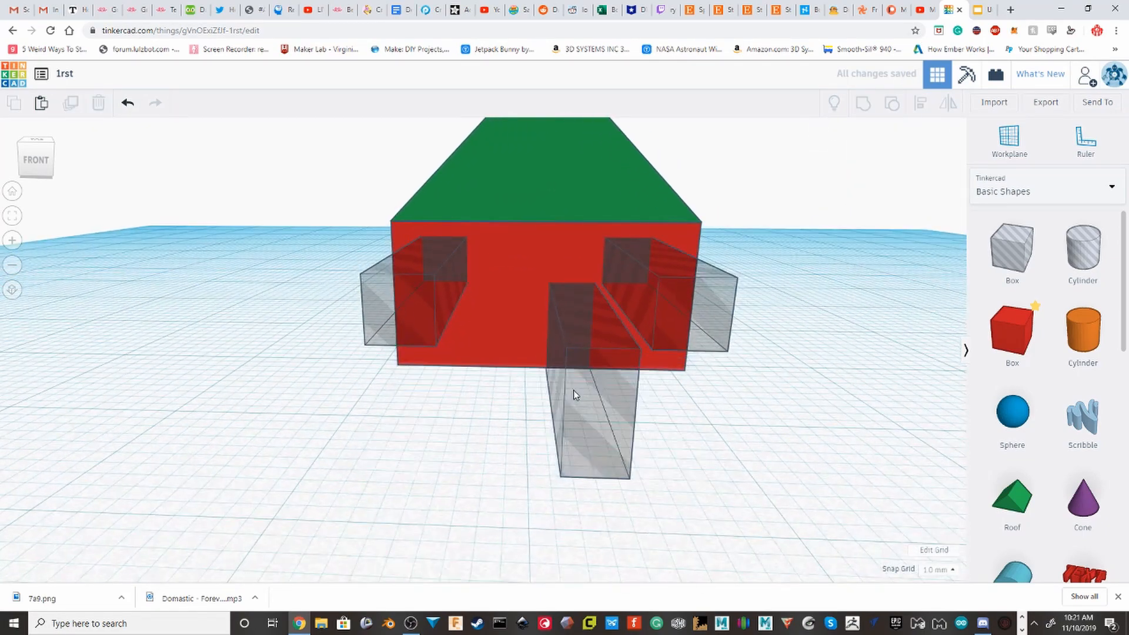
# - Align the door hole with the red house body so it is centred across the front wall's width
pyautogui.click(573, 389)
pyautogui.moveTo(515, 391); pyautogui.dragTo(494, 404, button='right')
pyautogui.moveTo(620, 418); pyautogui.dragTo(645, 443, button='right')
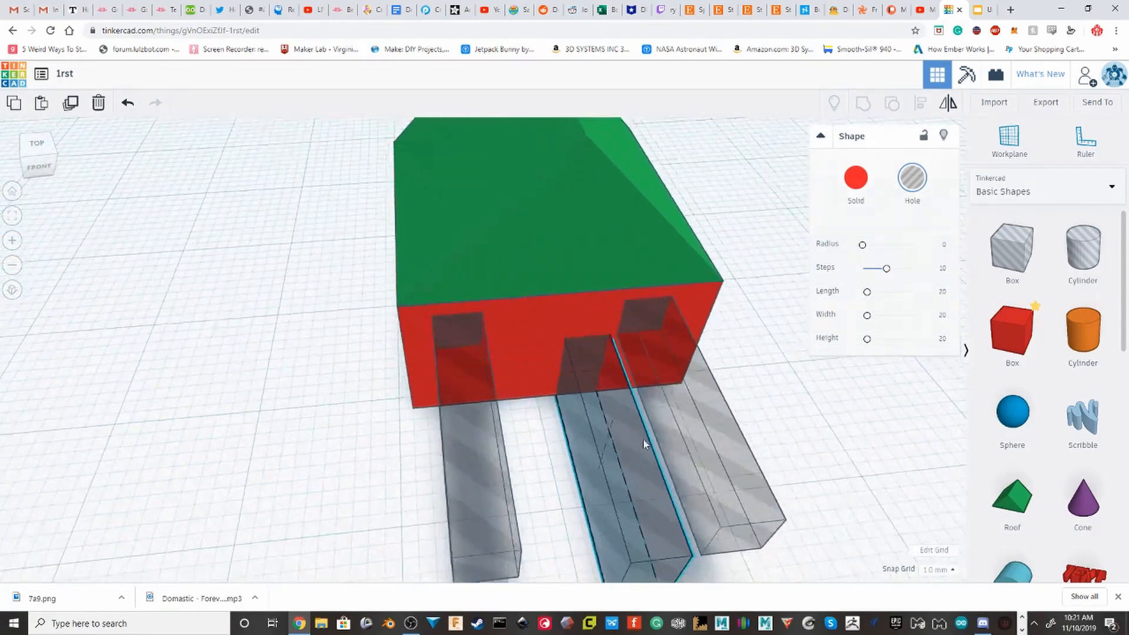
pyautogui.keyDown('shift'); pyautogui.click(538, 351); pyautogui.keyUp('shift')
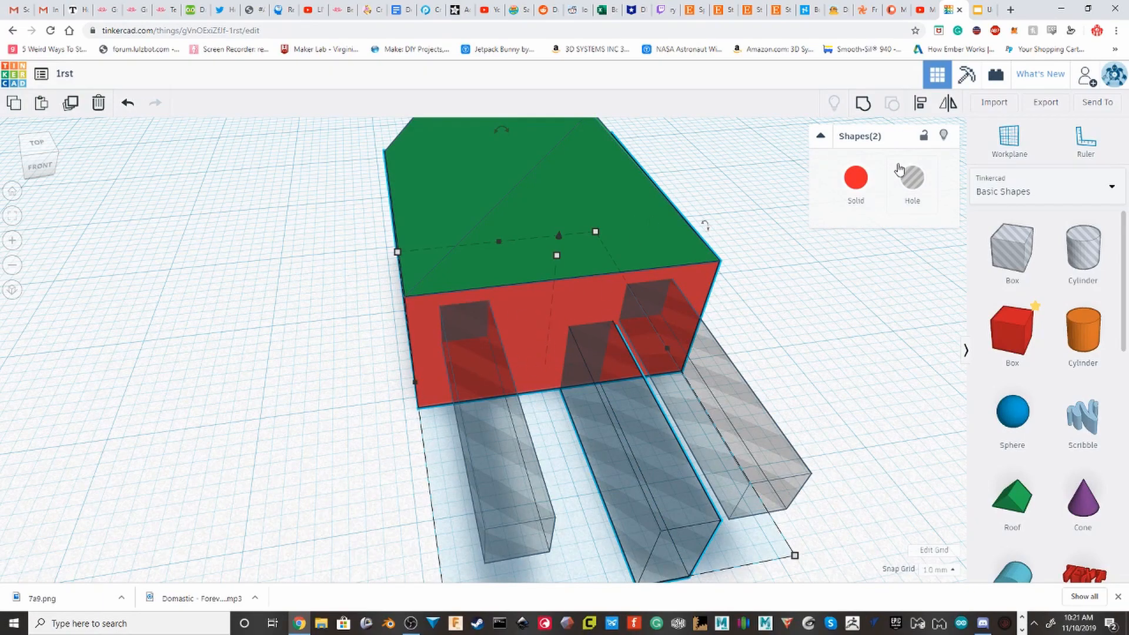
pyautogui.click(920, 103)
pyautogui.scroll(-3, 598, 352)
pyautogui.moveTo(598, 351); pyautogui.dragTo(525, 356, button='right')
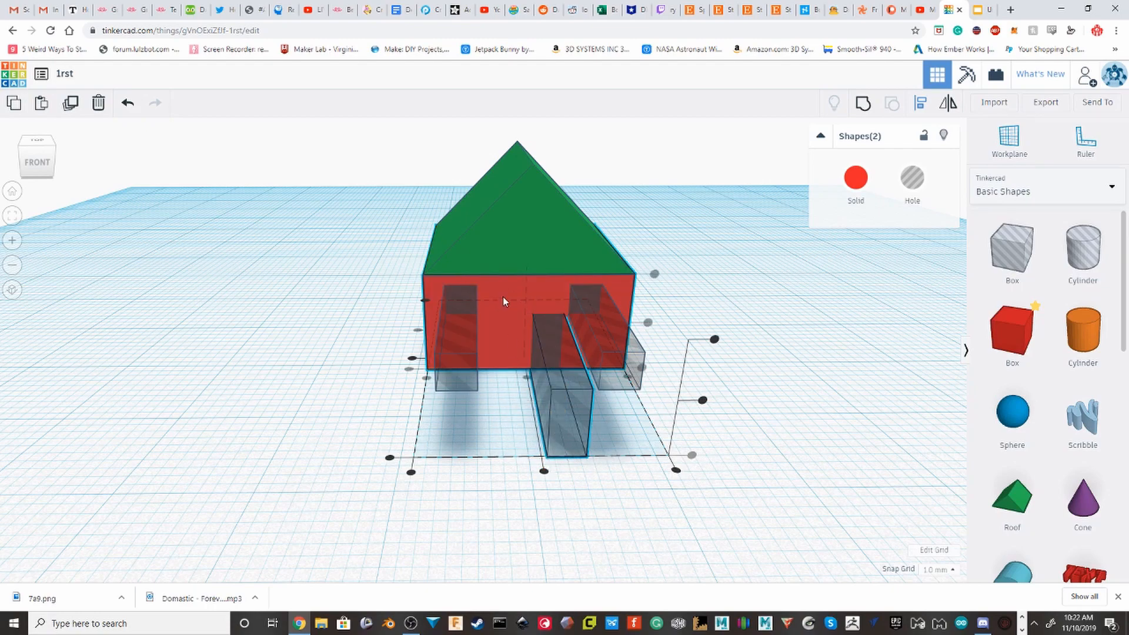
pyautogui.click(544, 472)
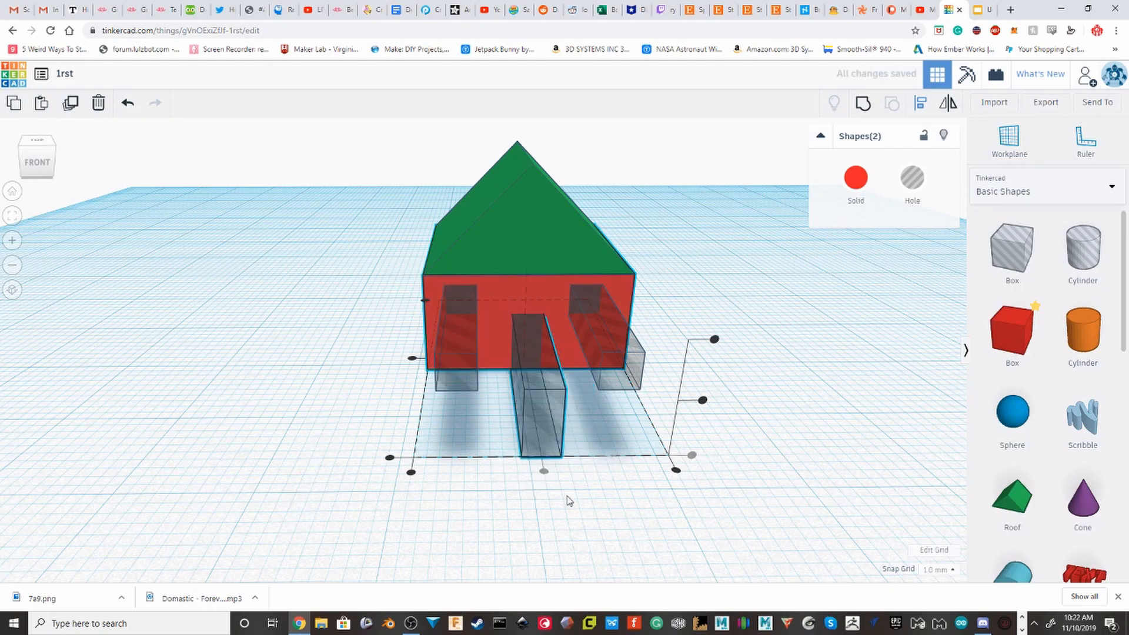
pyautogui.click(561, 468)
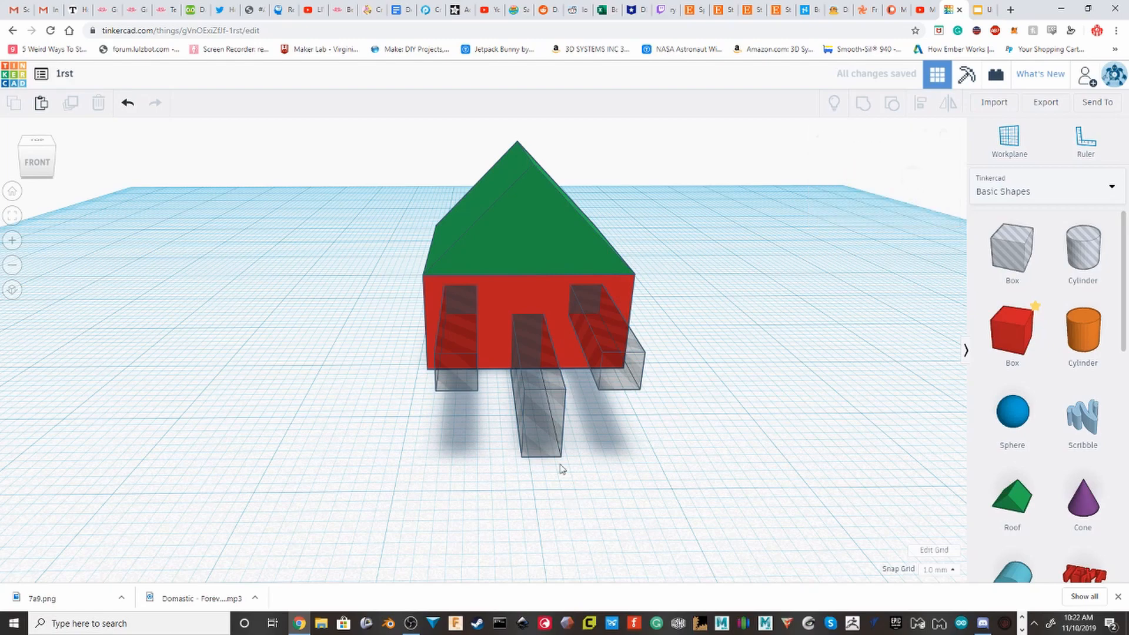
# - Group the centred door hole with the red house body to cut the door opening
pyautogui.click(561, 371)
pyautogui.keyDown('shift'); pyautogui.click(485, 298); pyautogui.keyUp('shift')
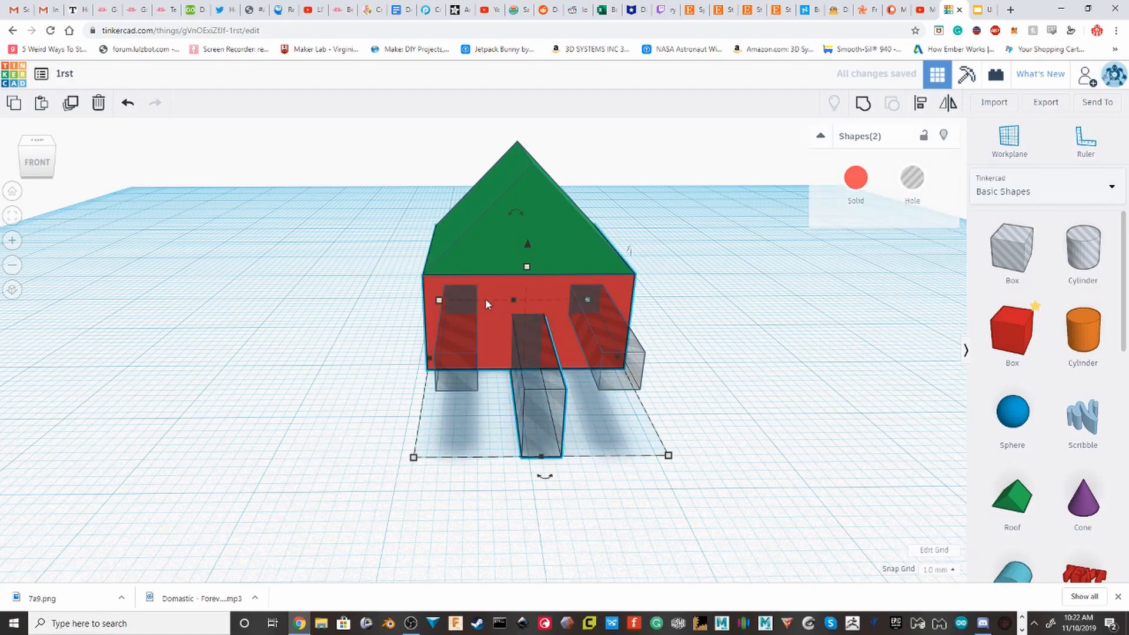
pyautogui.click(861, 108)
pyautogui.click(733, 376)
pyautogui.moveTo(612, 330); pyautogui.dragTo(584, 348, button='right')
pyautogui.scroll(3, 535, 344)
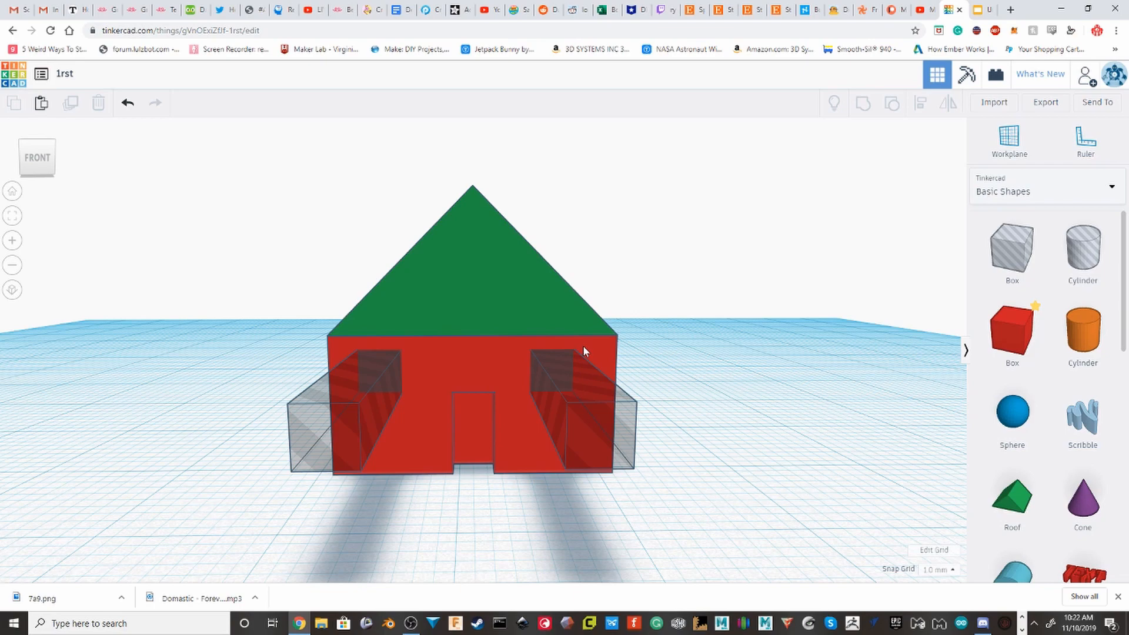
# - Group the two window hole boxes into a single hole object
pyautogui.moveTo(584, 347); pyautogui.dragTo(394, 333, button='right')
pyautogui.moveTo(394, 330); pyautogui.dragTo(623, 301, button='middle')
pyautogui.scroll(3, 573, 379)
pyautogui.click(571, 381)
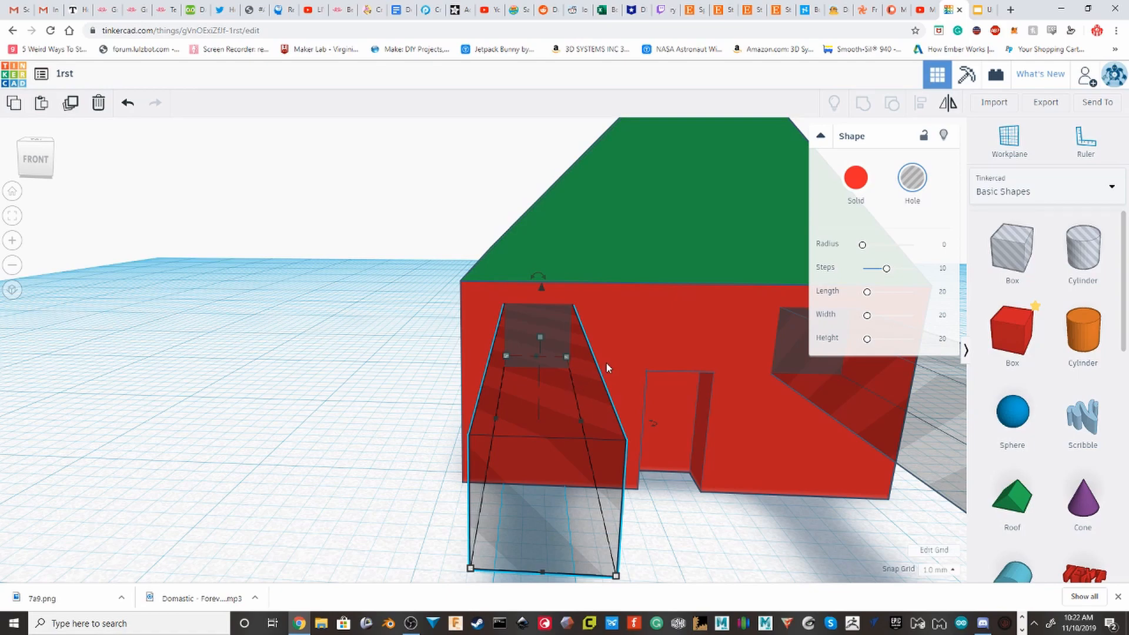
pyautogui.scroll(-4, 588, 380)
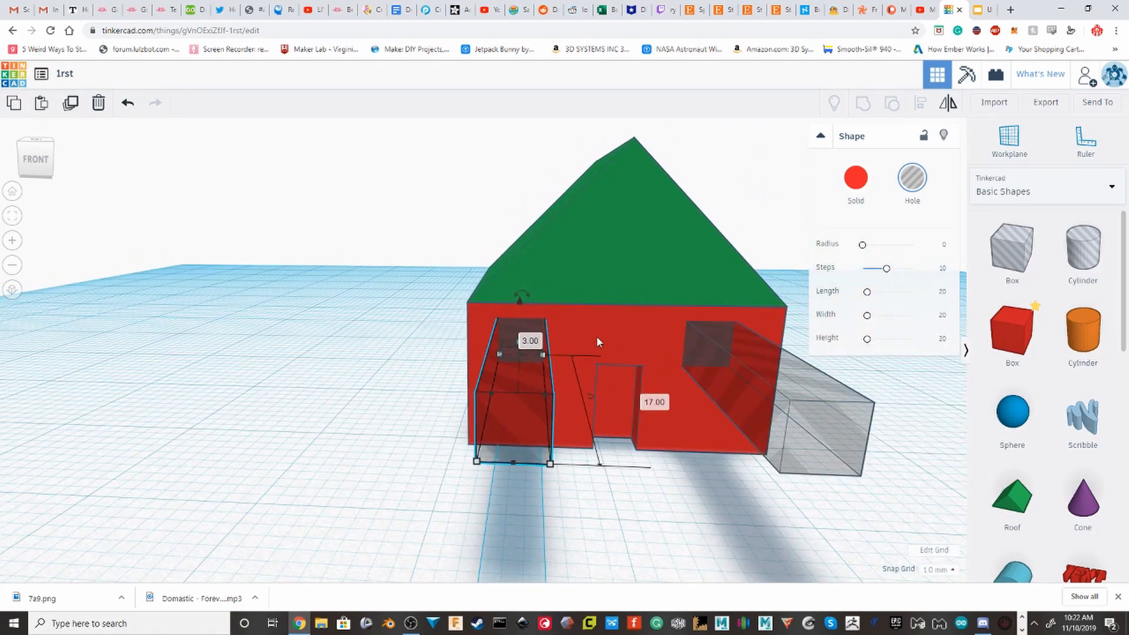
pyautogui.moveTo(683, 383); pyautogui.dragTo(385, 391, button='right')
pyautogui.scroll(1, 473, 388)
pyautogui.keyDown('shift'); pyautogui.click(626, 397); pyautogui.keyUp('shift')
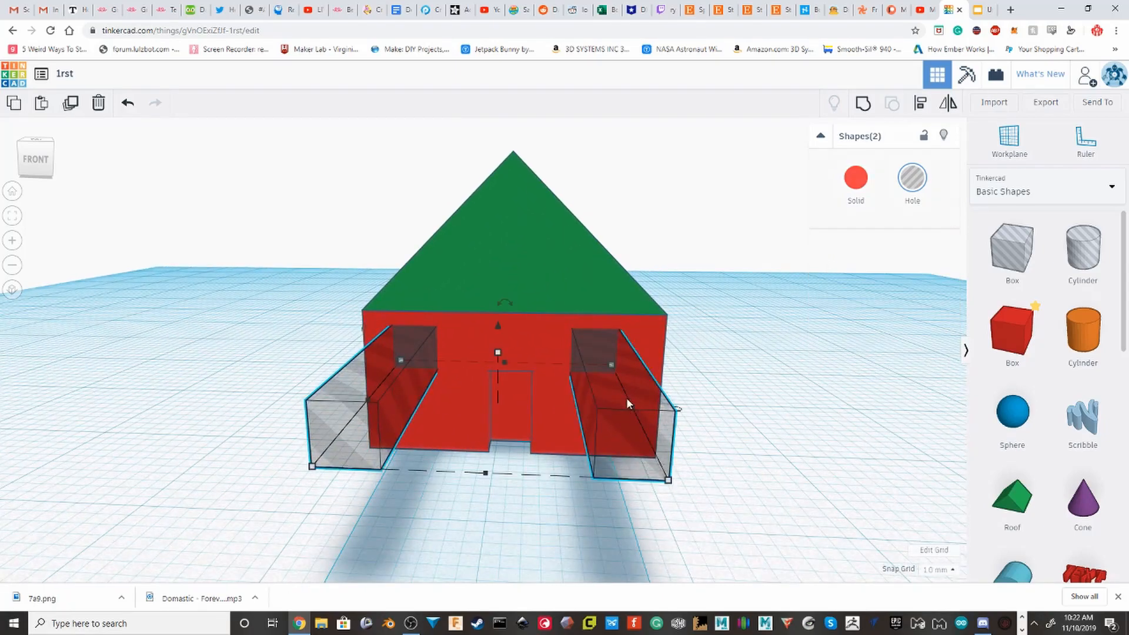
pyautogui.moveTo(467, 404); pyautogui.dragTo(475, 400, button='middle')
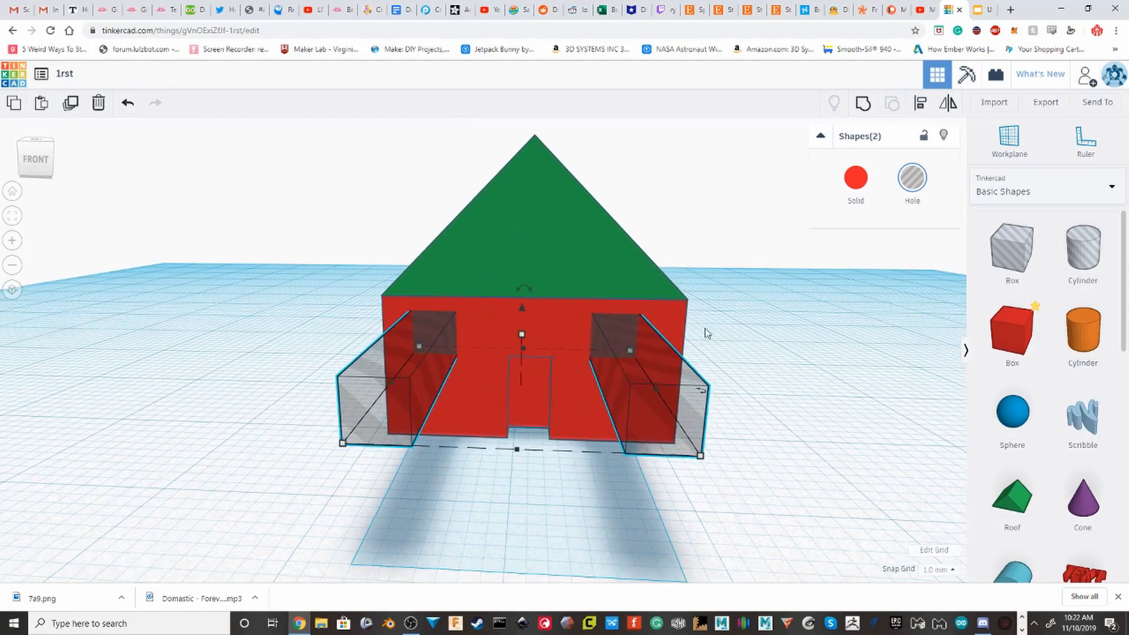
pyautogui.click(862, 104)
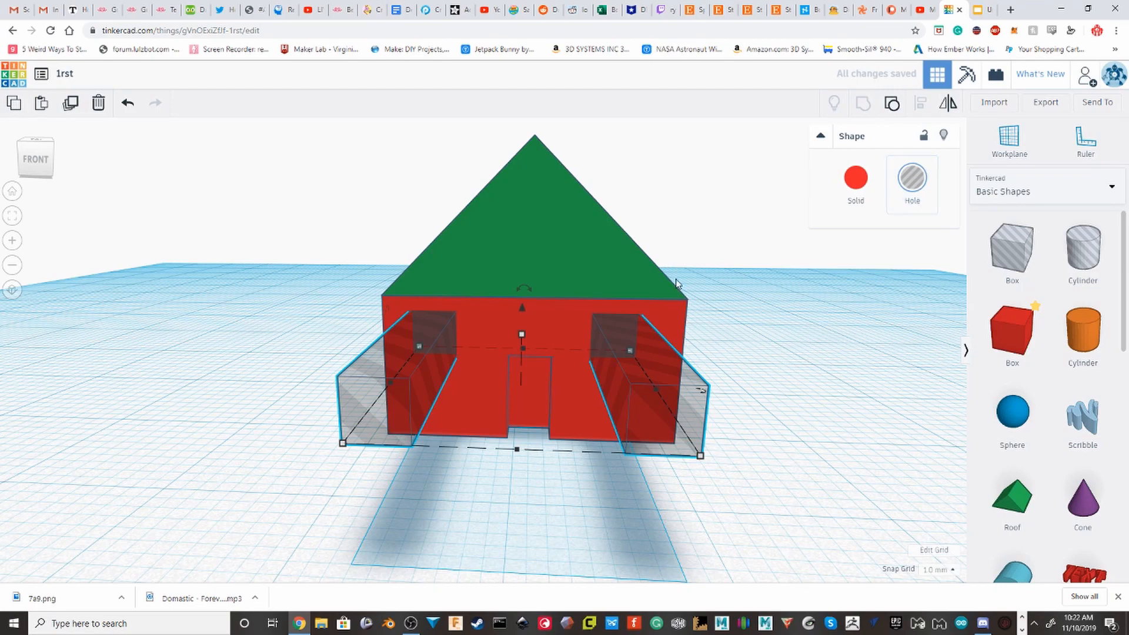
# - Align the grouped window holes with the red house body, centred across the front wall's width
pyautogui.moveTo(764, 235); pyautogui.dragTo(593, 319, button='right')
pyautogui.keyDown('shift'); pyautogui.click(592, 315); pyautogui.keyUp('shift')
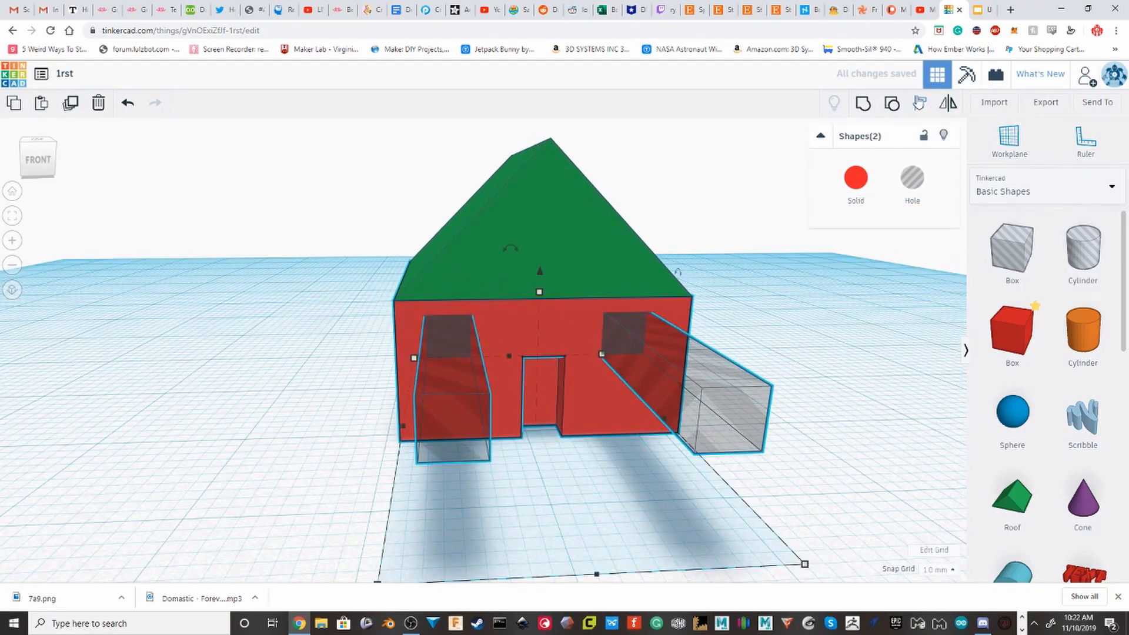
pyautogui.click(920, 103)
pyautogui.scroll(-2, 727, 285)
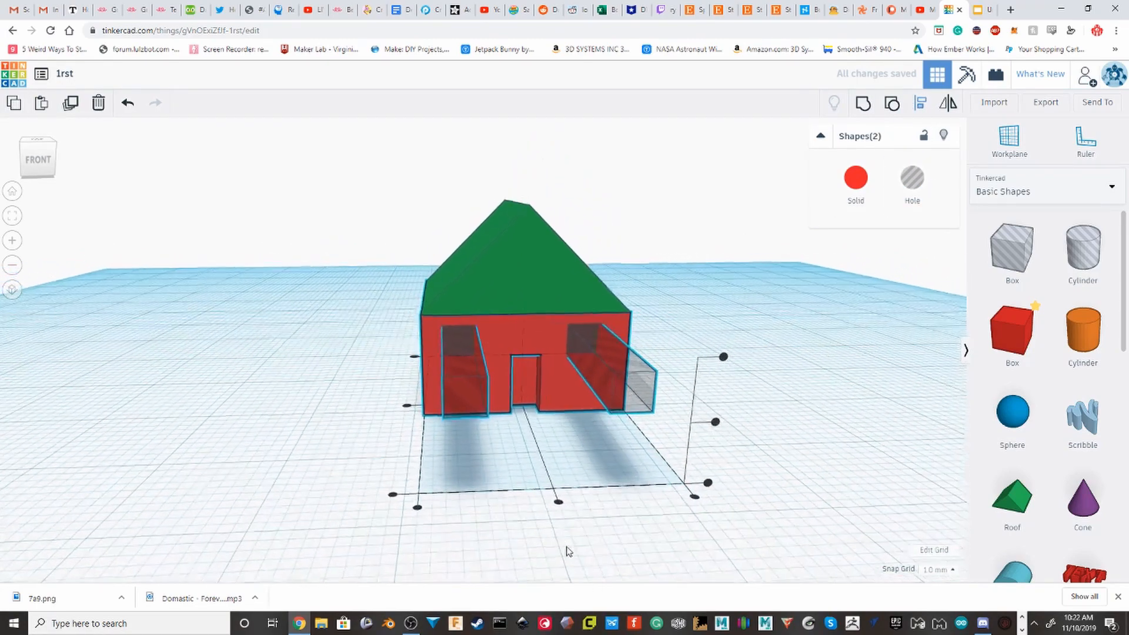
pyautogui.click(558, 502)
pyautogui.click(791, 495)
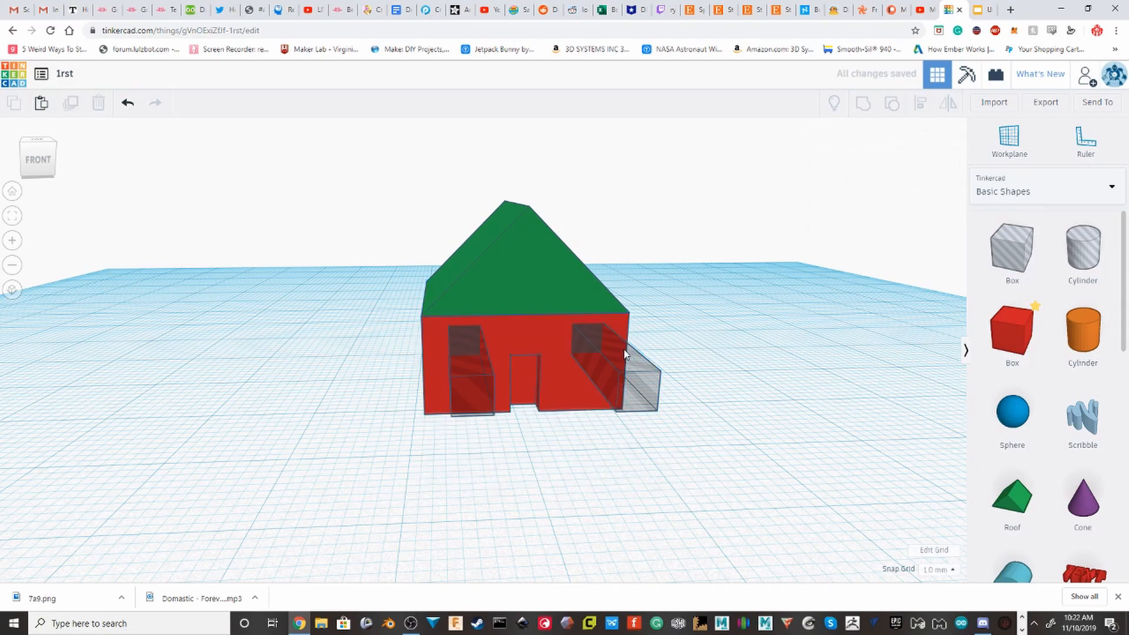
# - Group the window holes with the red house body to cut both window openings
pyautogui.click(640, 385)
pyautogui.keyDown('shift'); pyautogui.click(545, 323); pyautogui.keyUp('shift')
pyautogui.click(862, 103)
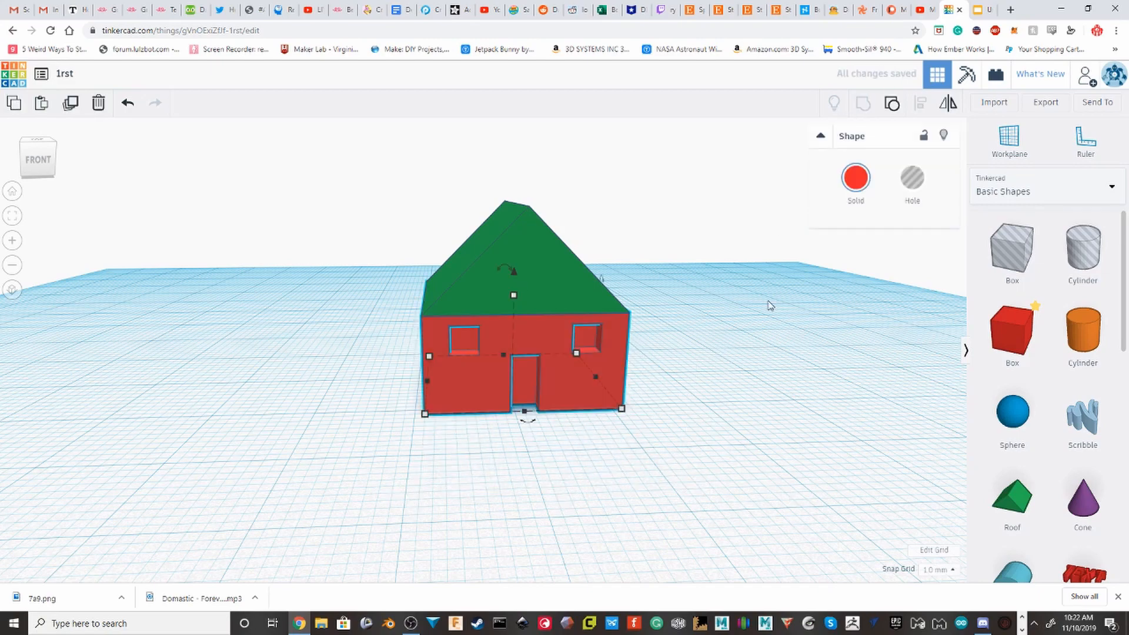
pyautogui.click(768, 304)
pyautogui.moveTo(676, 353); pyautogui.dragTo(652, 333, button='right')
pyautogui.scroll(3, 656, 327)
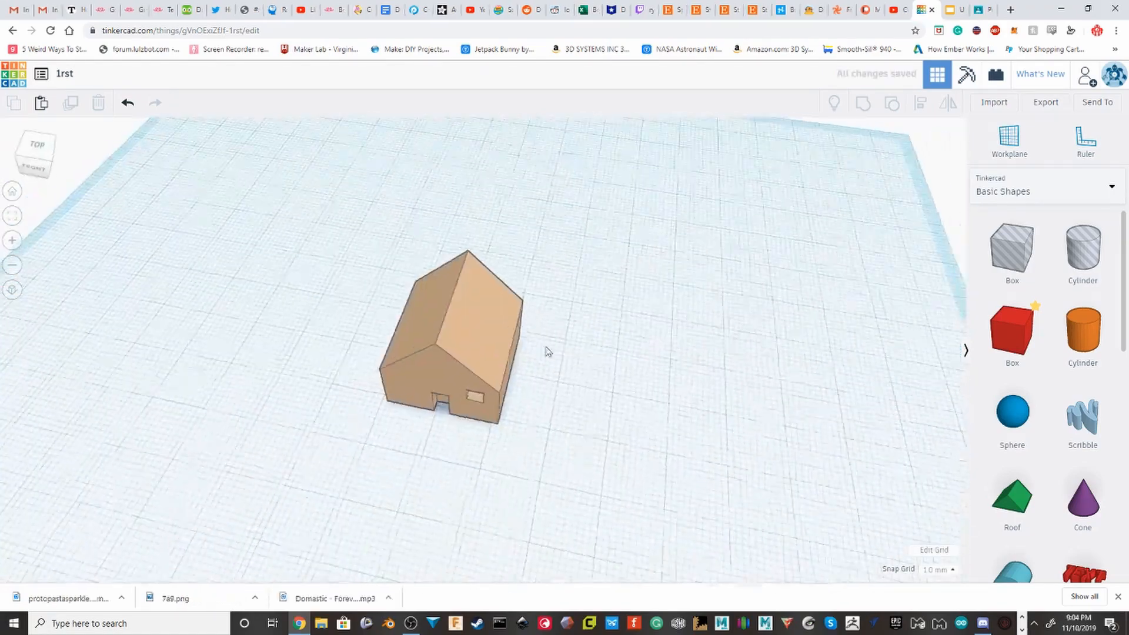
# - Paste a copy of the tan house and place it beside the original with a small gap between them
pyautogui.moveTo(544, 347); pyautogui.dragTo(566, 347, button='right')
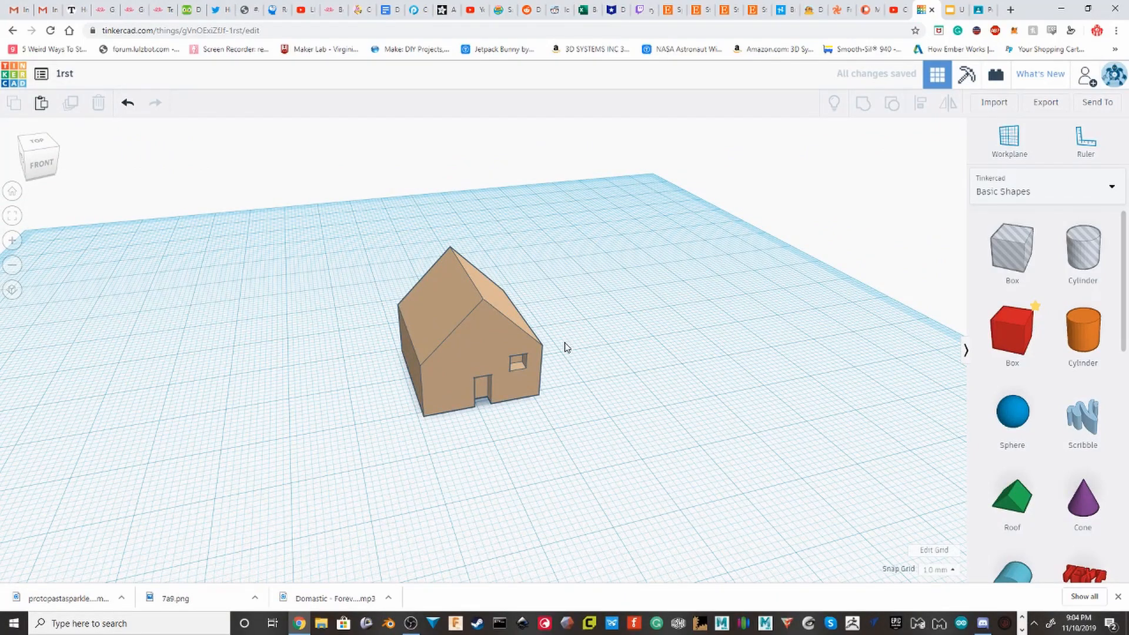
pyautogui.scroll(3, 566, 345)
pyautogui.click(565, 342)
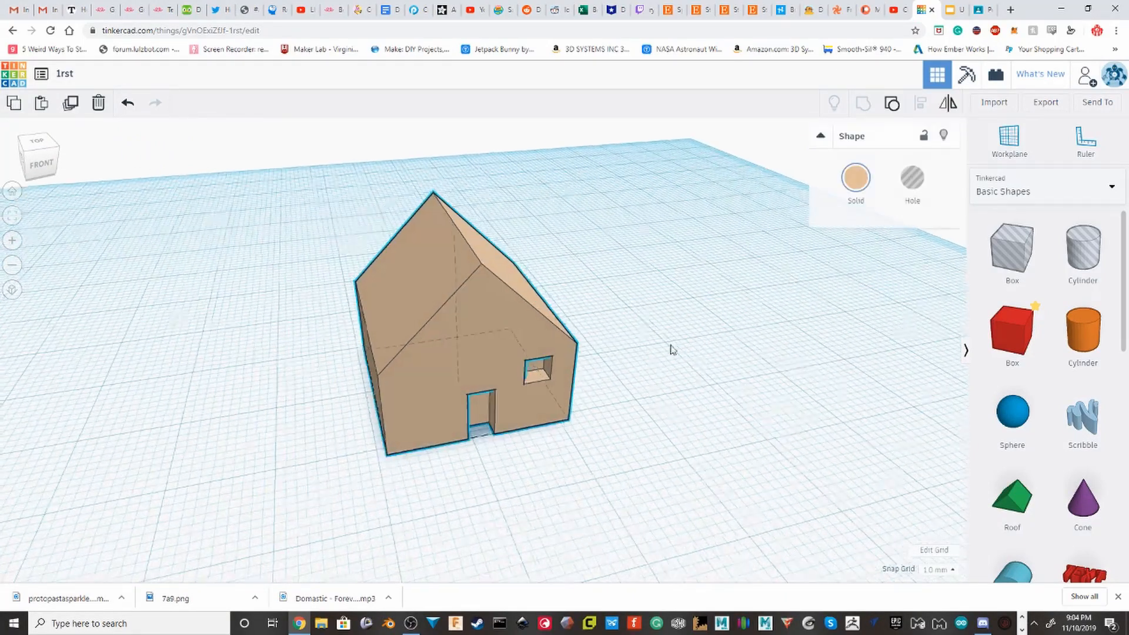
pyautogui.moveTo(671, 345); pyautogui.dragTo(585, 347, button='right')
pyautogui.moveTo(356, 278); pyautogui.dragTo(418, 311, button='middle')
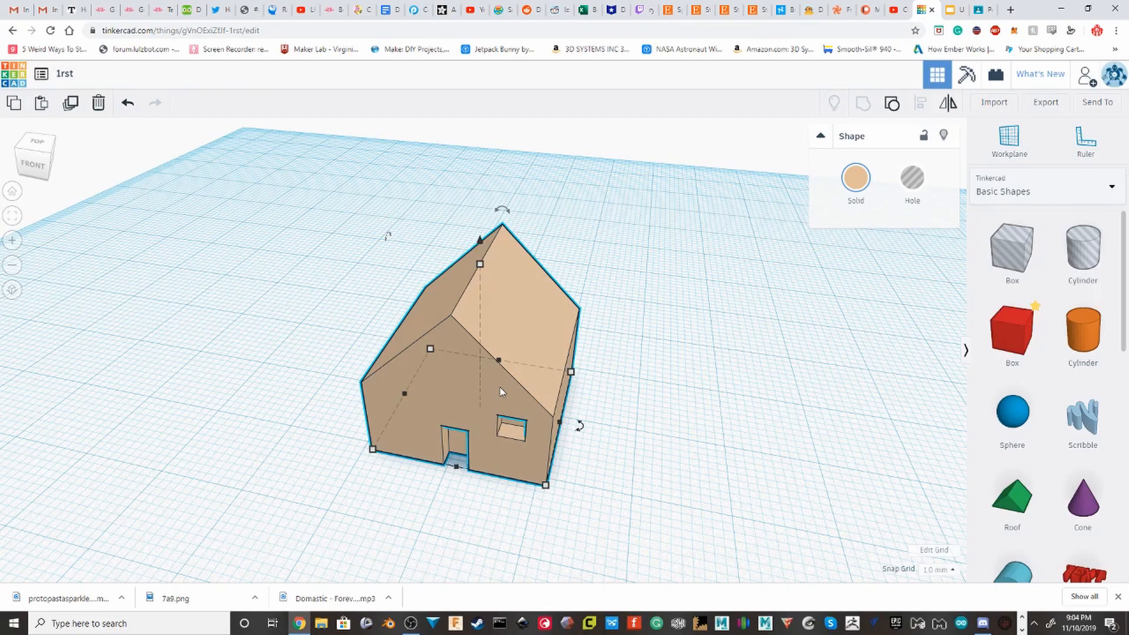
pyautogui.moveTo(474, 339); pyautogui.dragTo(589, 326, button='right')
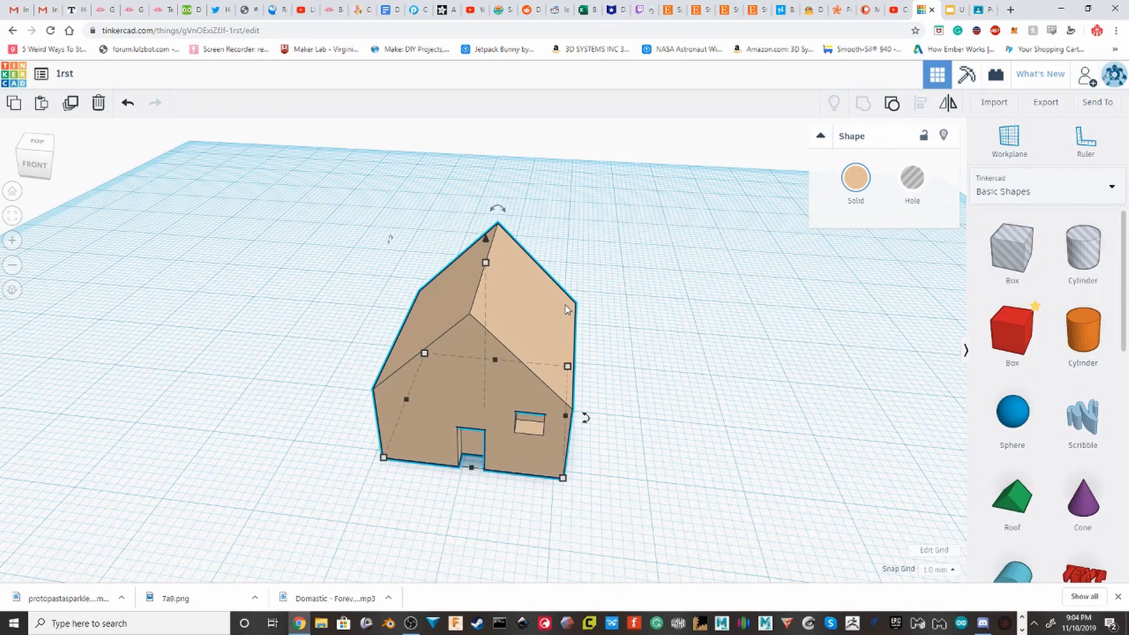
pyautogui.hotkey('ctrl', 'v')
pyautogui.moveTo(588, 338); pyautogui.dragTo(750, 356)
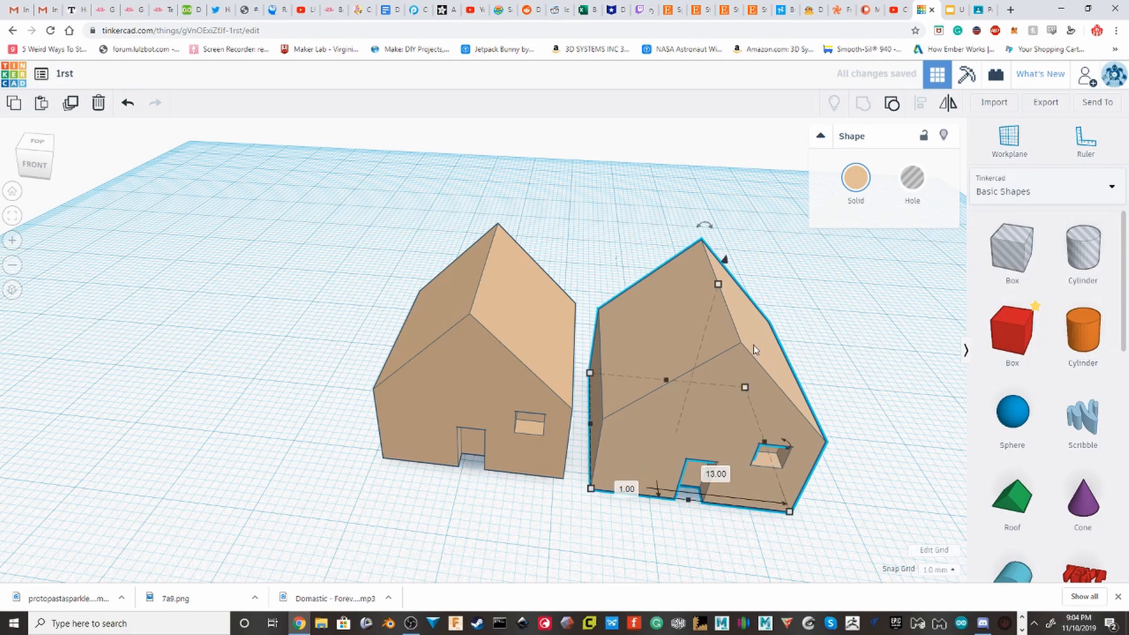
pyautogui.press('Right')
pyautogui.press('Right')
pyautogui.press('Right')
pyautogui.press('Right')
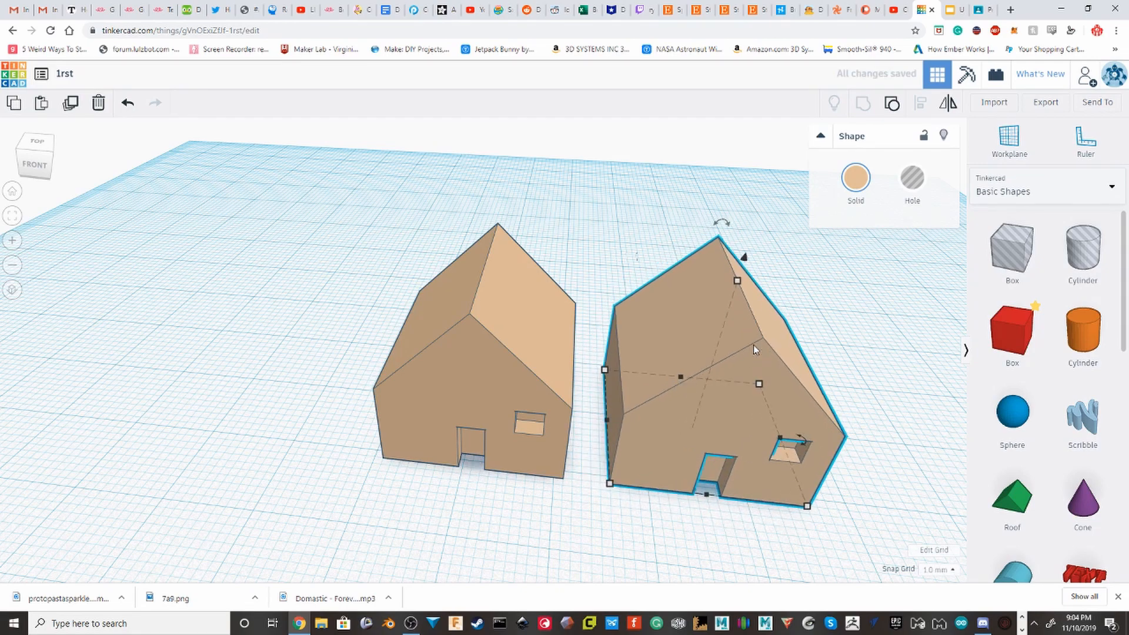
# - Ungroup the house copy twice to separate its roof, then its body and window hole
pyautogui.scroll(-2, 761, 217)
pyautogui.moveTo(726, 218); pyautogui.dragTo(474, 221, button='middle')
pyautogui.moveTo(475, 222); pyautogui.dragTo(543, 300, button='right')
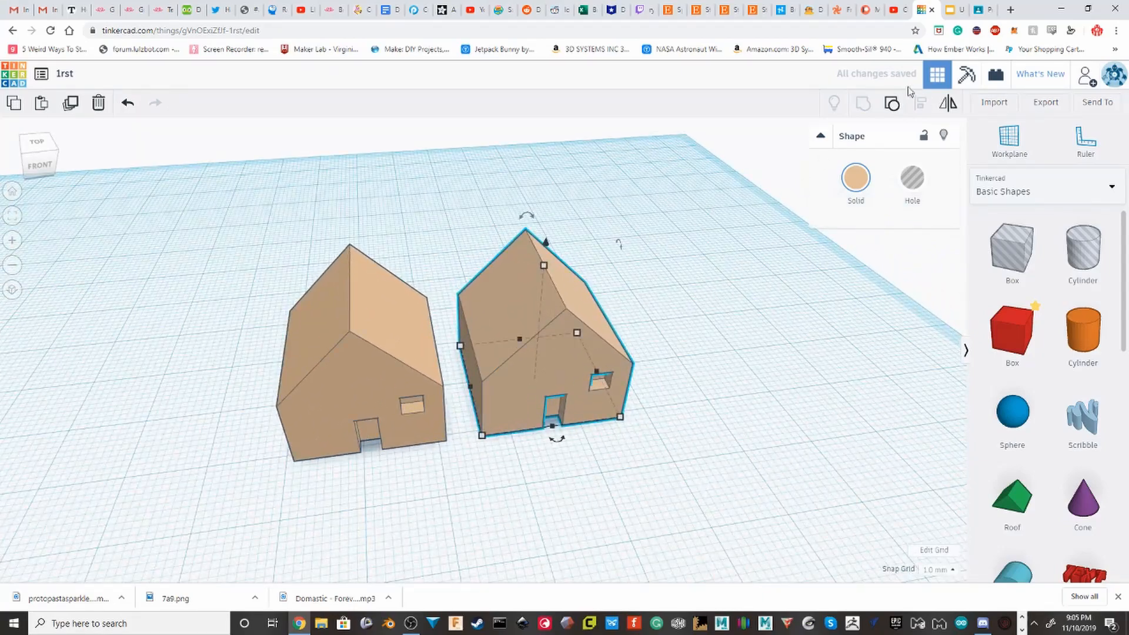
pyautogui.click(891, 103)
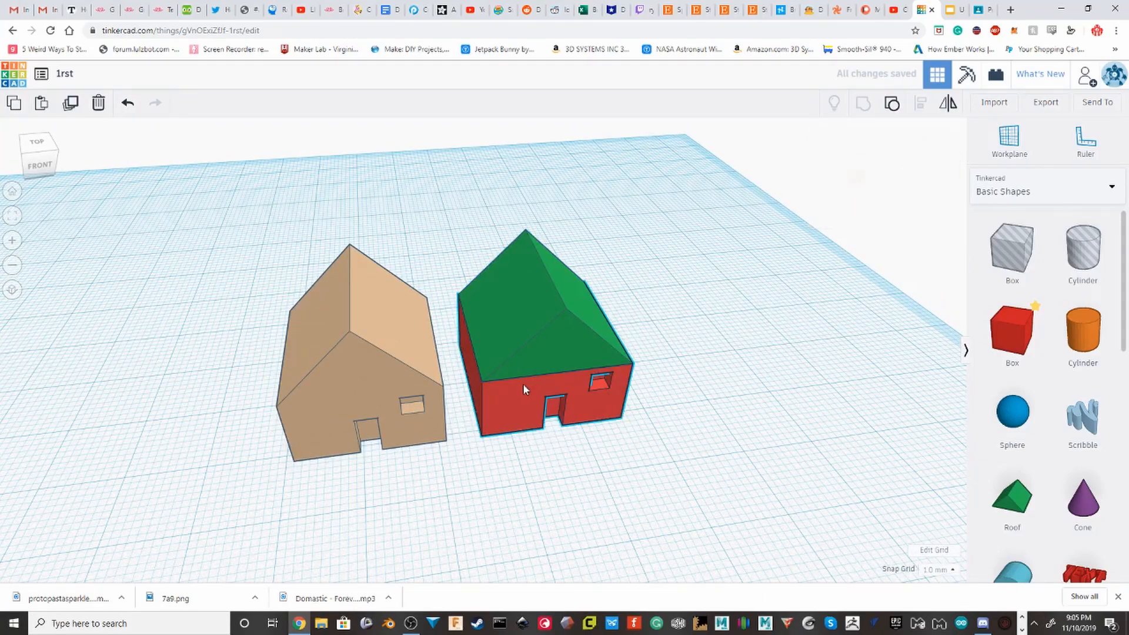
pyautogui.click(885, 107)
pyautogui.moveTo(622, 412); pyautogui.dragTo(579, 406, button='right')
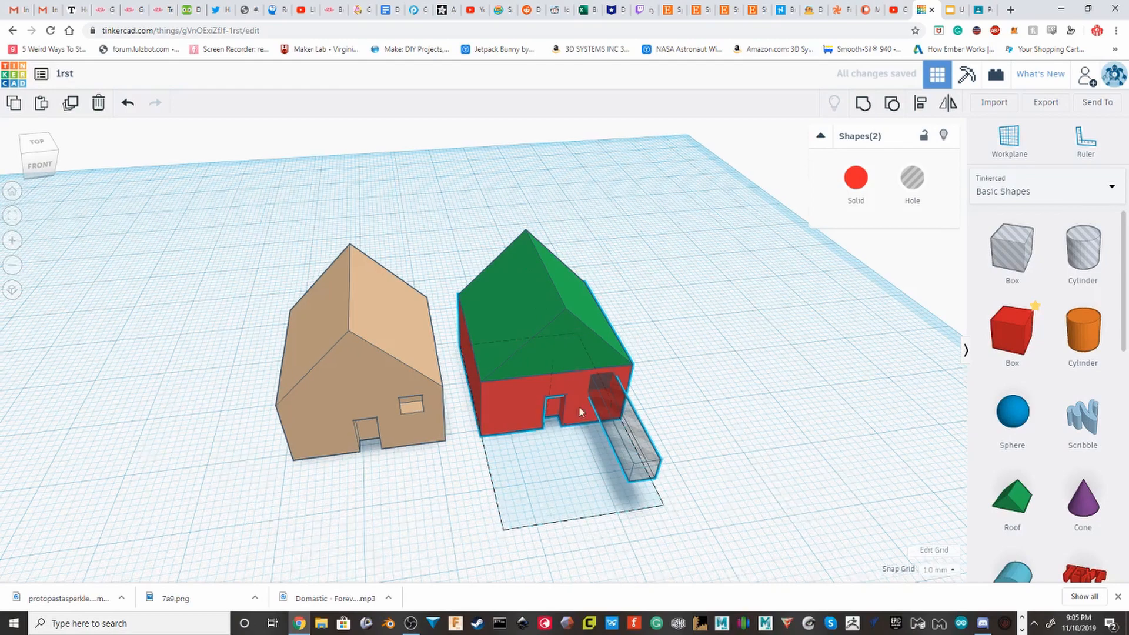
# - Move the copy's window hole 11.5 mm along the front wall to the other side of the door
pyautogui.click(624, 455)
pyautogui.click(622, 460)
pyautogui.moveTo(618, 459); pyautogui.dragTo(536, 414, button='right')
pyautogui.moveTo(561, 431); pyautogui.dragTo(460, 415)
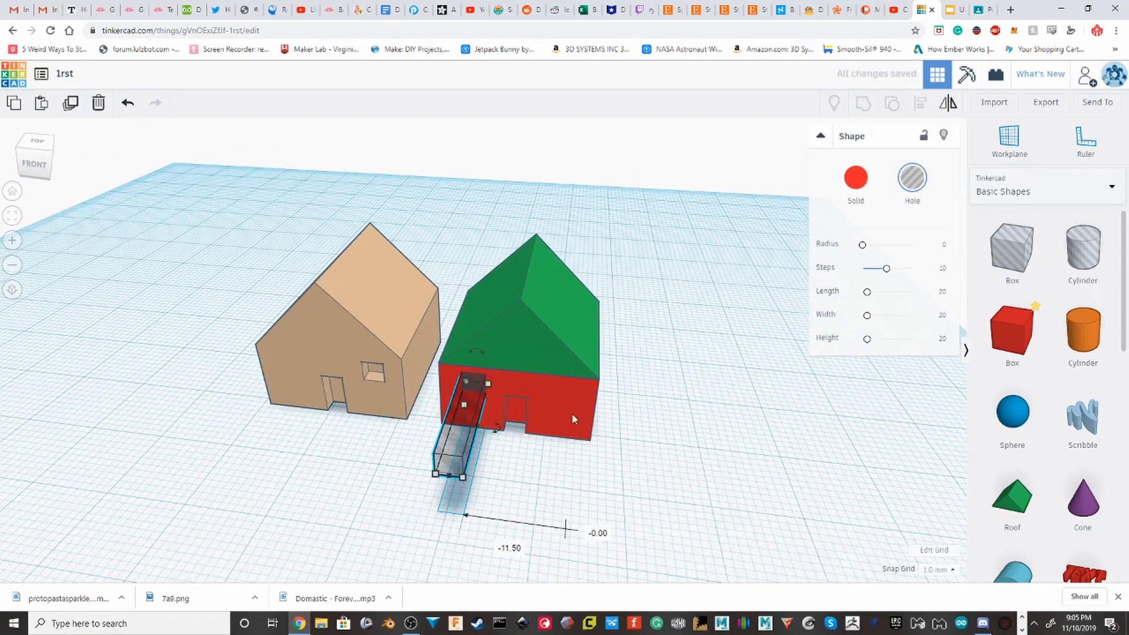
# - Group the copy's roof, body and window hole to cut the window in its new position
pyautogui.keyDown('shift'); pyautogui.click(556, 399); pyautogui.keyUp('shift')
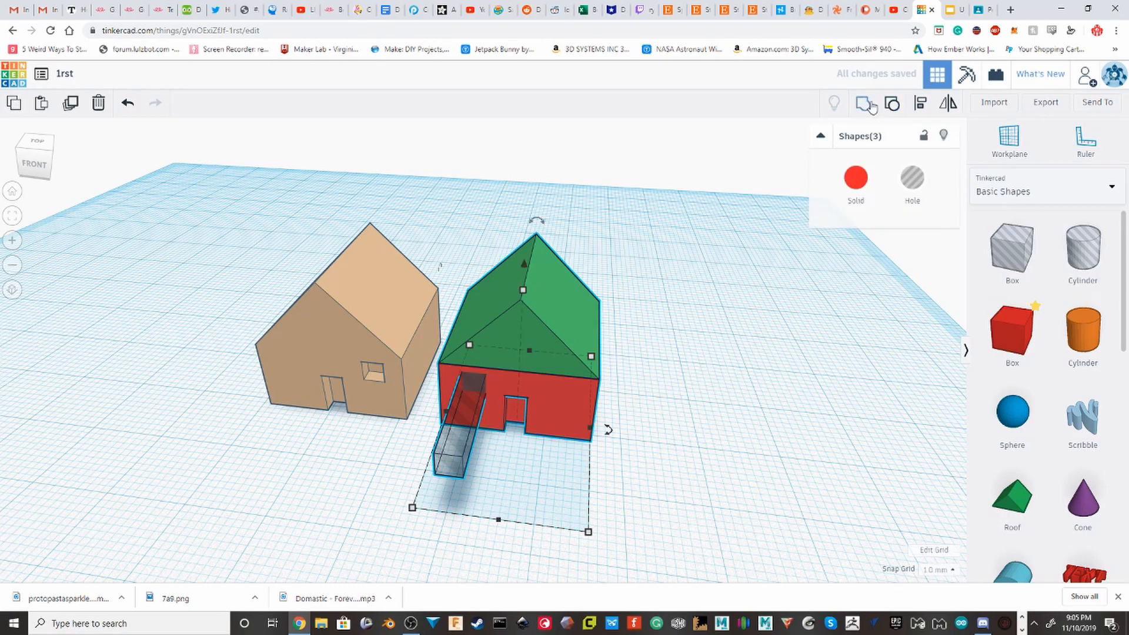
pyautogui.hotkey('ctrl', 'g')
pyautogui.click(636, 302)
pyautogui.moveTo(636, 301); pyautogui.dragTo(614, 272, button='right')
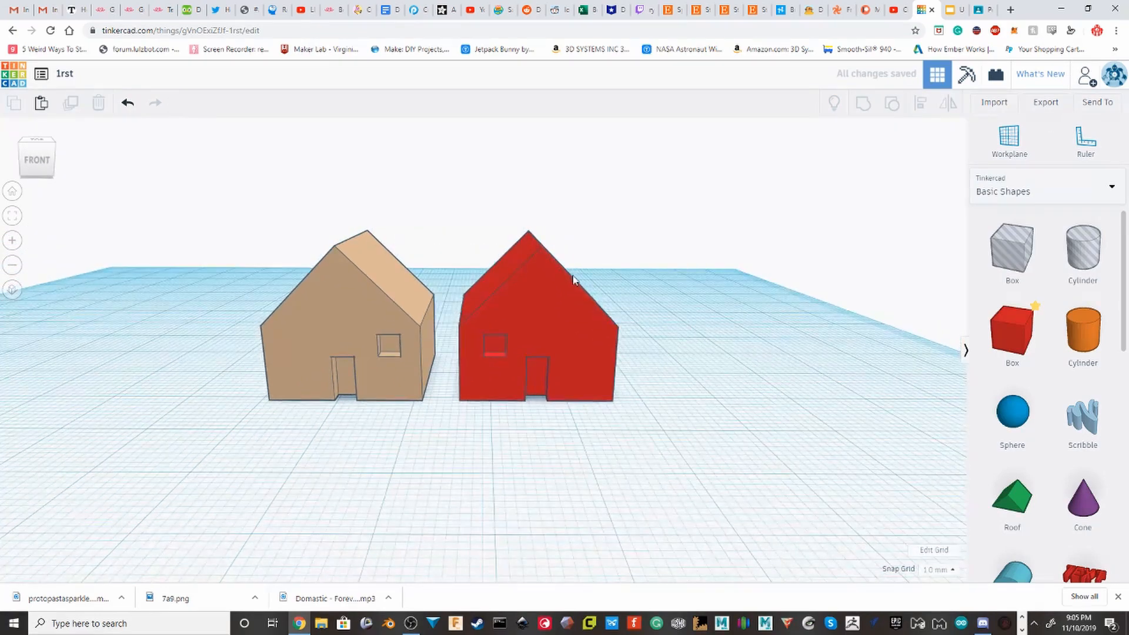
pyautogui.scroll(3, 578, 270)
pyautogui.scroll(2, 576, 271)
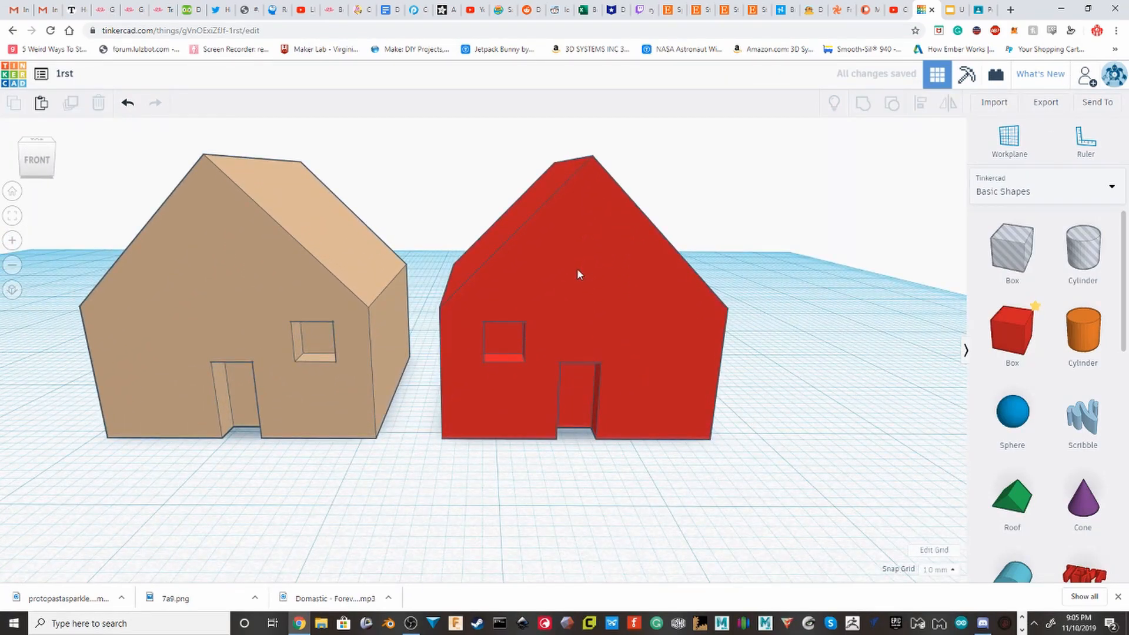
# - Delete the red house copy, keeping only the original tan house
pyautogui.click(587, 302)
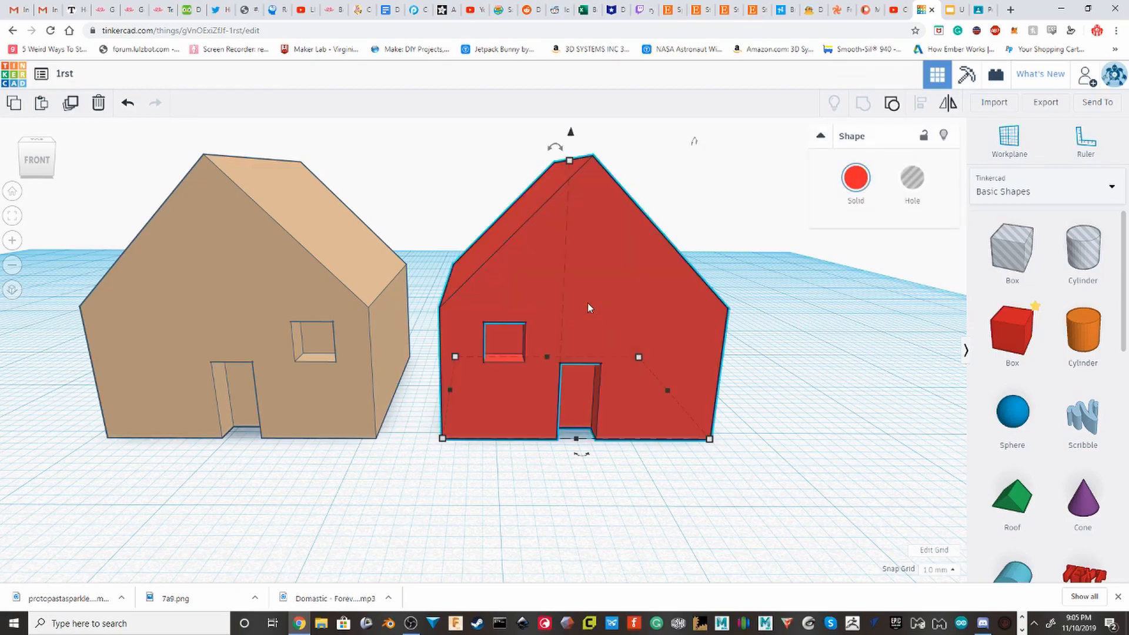
pyautogui.press('Delete')
pyautogui.scroll(-3, 571, 289)
pyautogui.moveTo(642, 368); pyautogui.dragTo(593, 403, button='right')
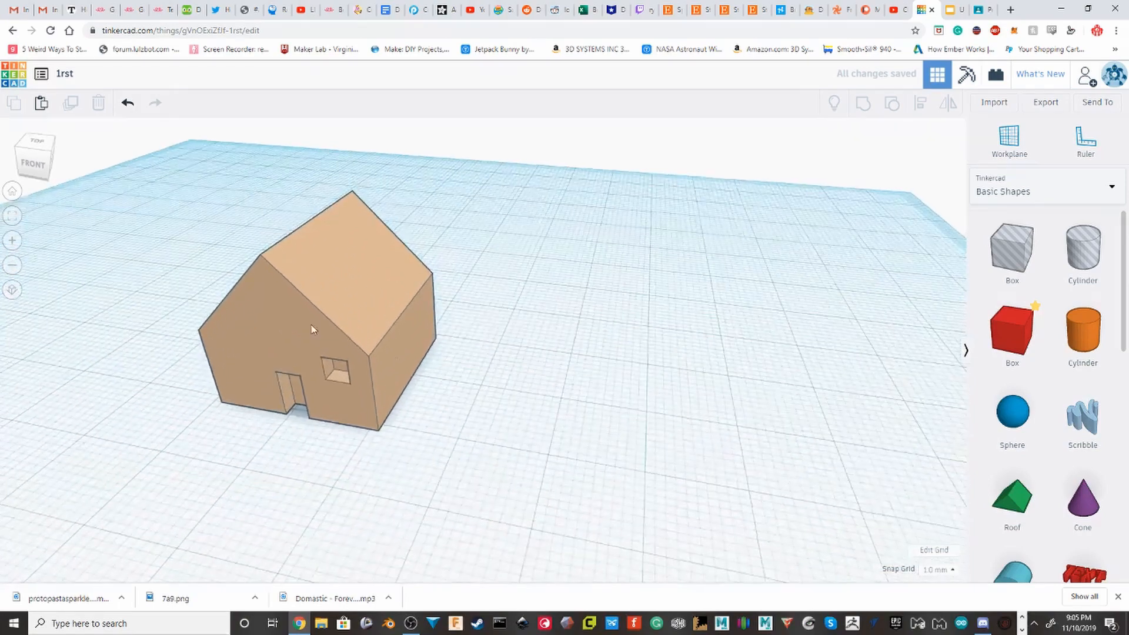
# - Duplicate the tan house and place the copy directly beside the original
pyautogui.click(380, 353)
pyautogui.keyDown('alt'); pyautogui.moveTo(398, 366); pyautogui.dragTo(586, 387); pyautogui.keyUp('alt')
pyautogui.moveTo(581, 323); pyautogui.dragTo(646, 275, button='right')
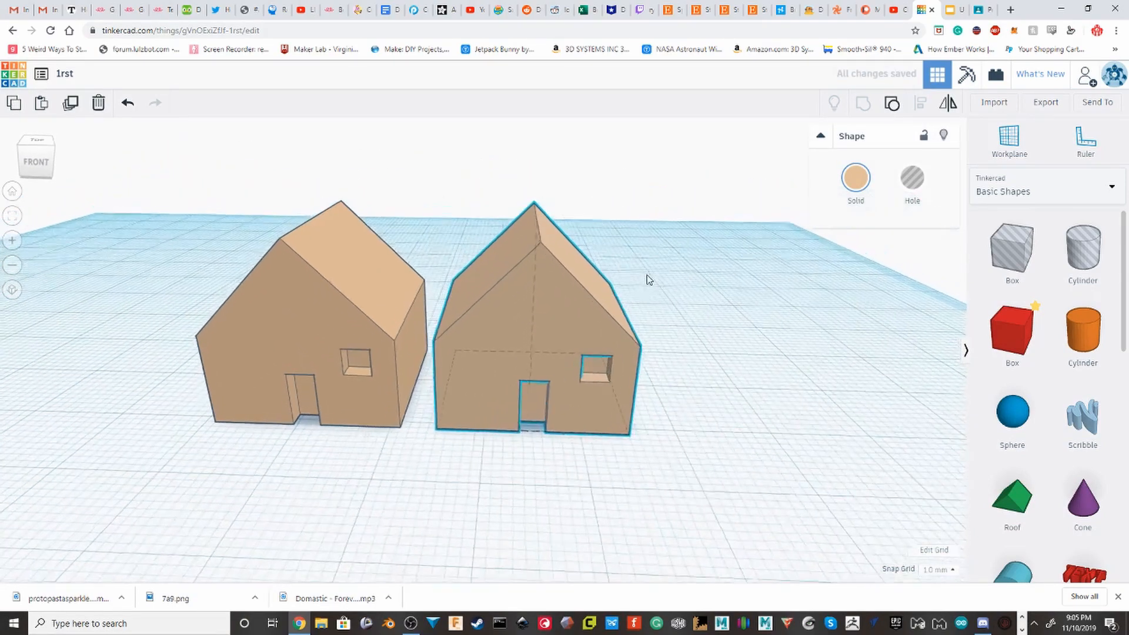
# - Mirror the copied house along its width to put its window on the other side of the door
pyautogui.click(946, 112)
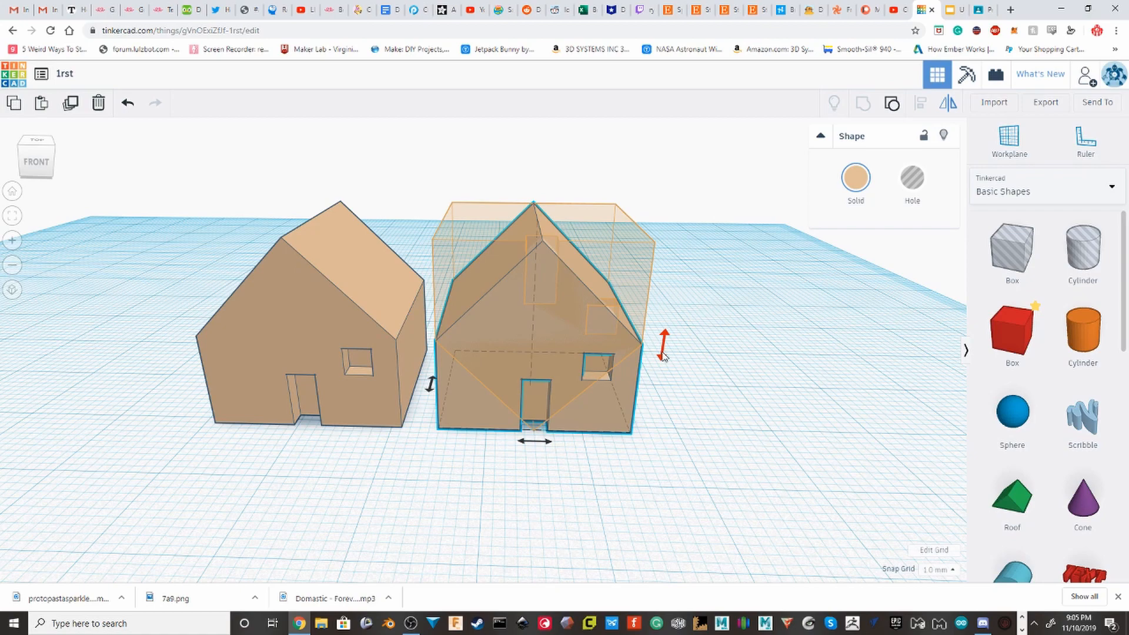
pyautogui.click(525, 442)
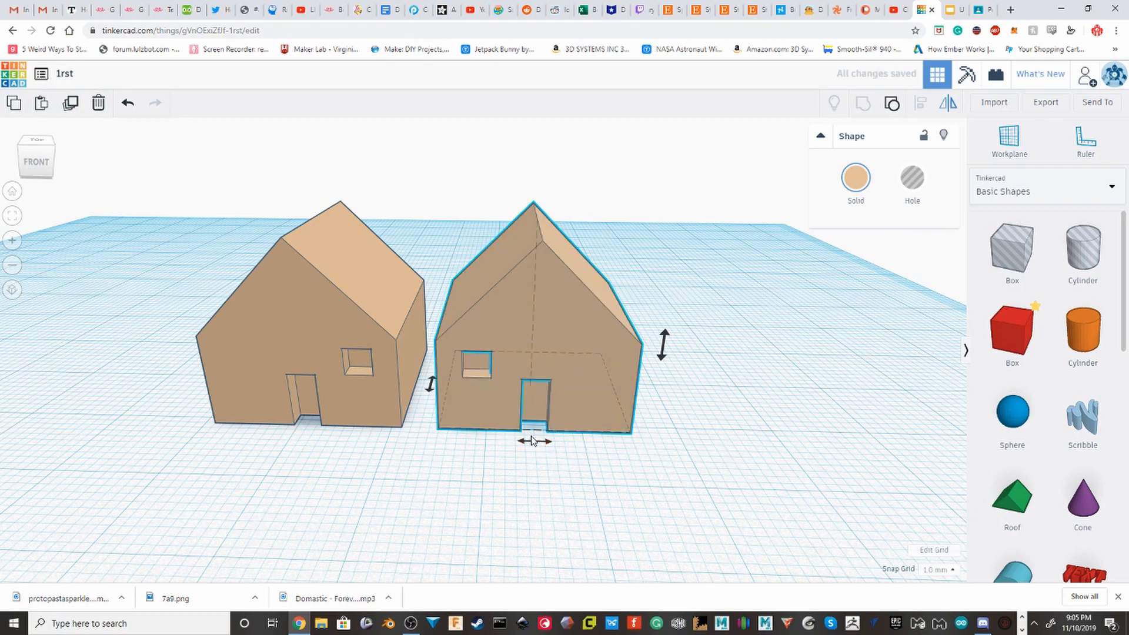
pyautogui.click(628, 462)
pyautogui.scroll(-3, 482, 334)
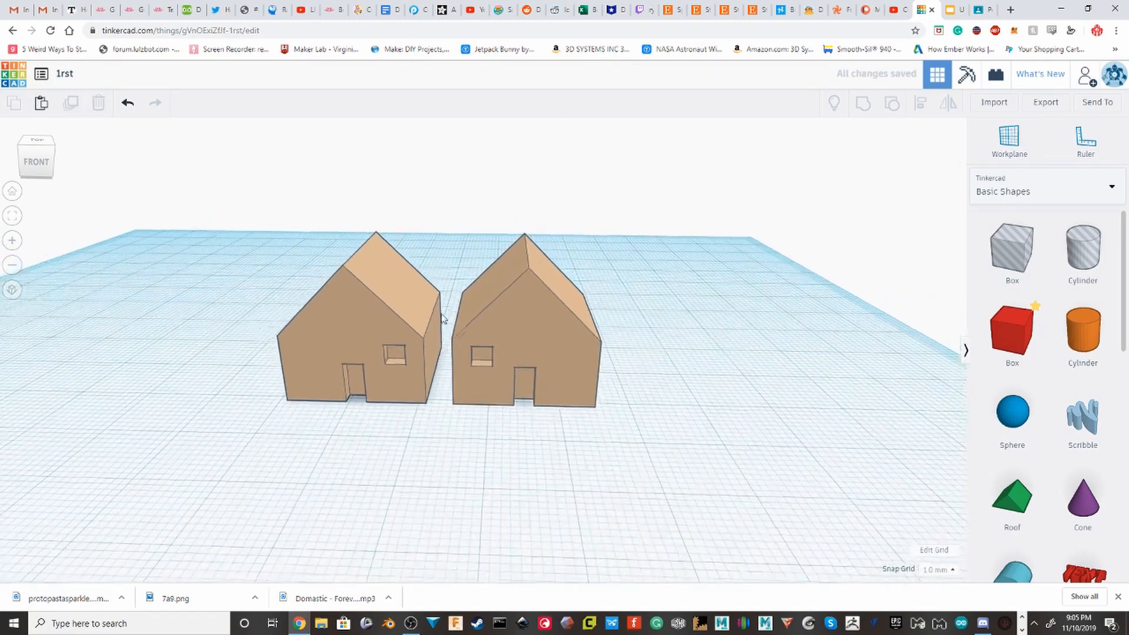
pyautogui.moveTo(526, 318); pyautogui.dragTo(633, 317, button='middle')
pyautogui.scroll(3, 633, 257)
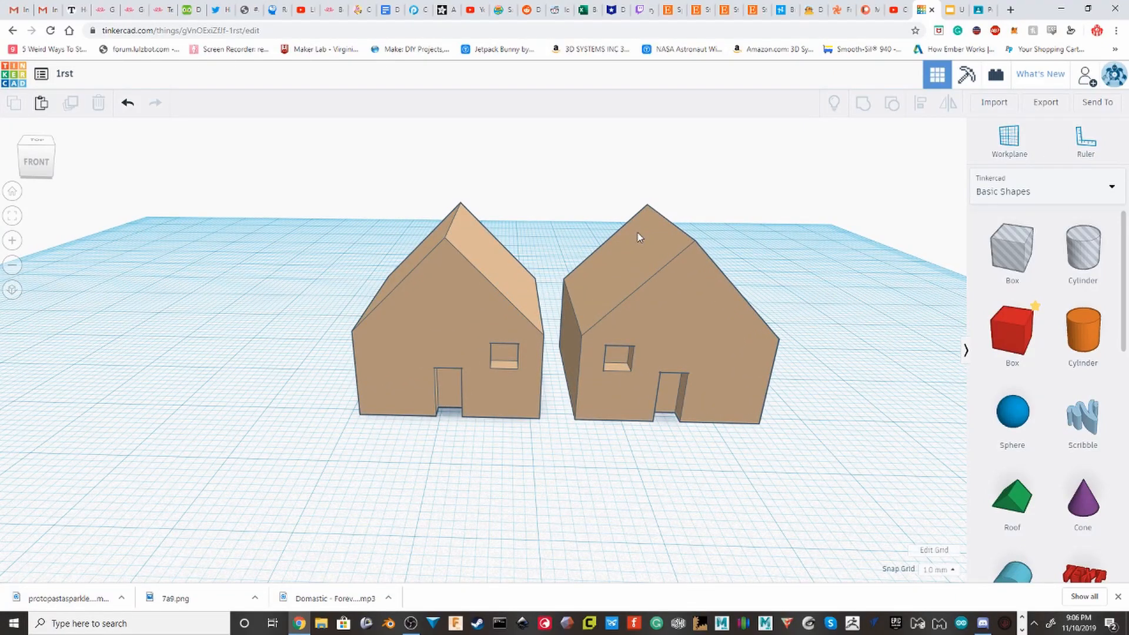
# - Select both houses and mirror them together along their shared width
pyautogui.scroll(-2, 637, 232)
pyautogui.moveTo(802, 506); pyautogui.dragTo(331, 195)
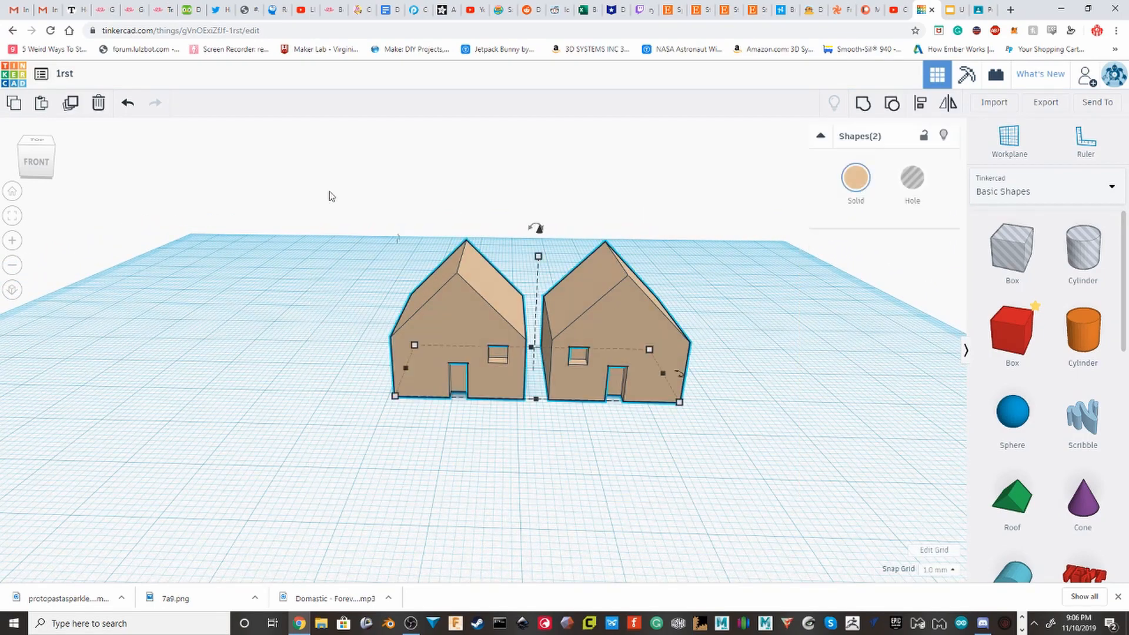
pyautogui.click(950, 102)
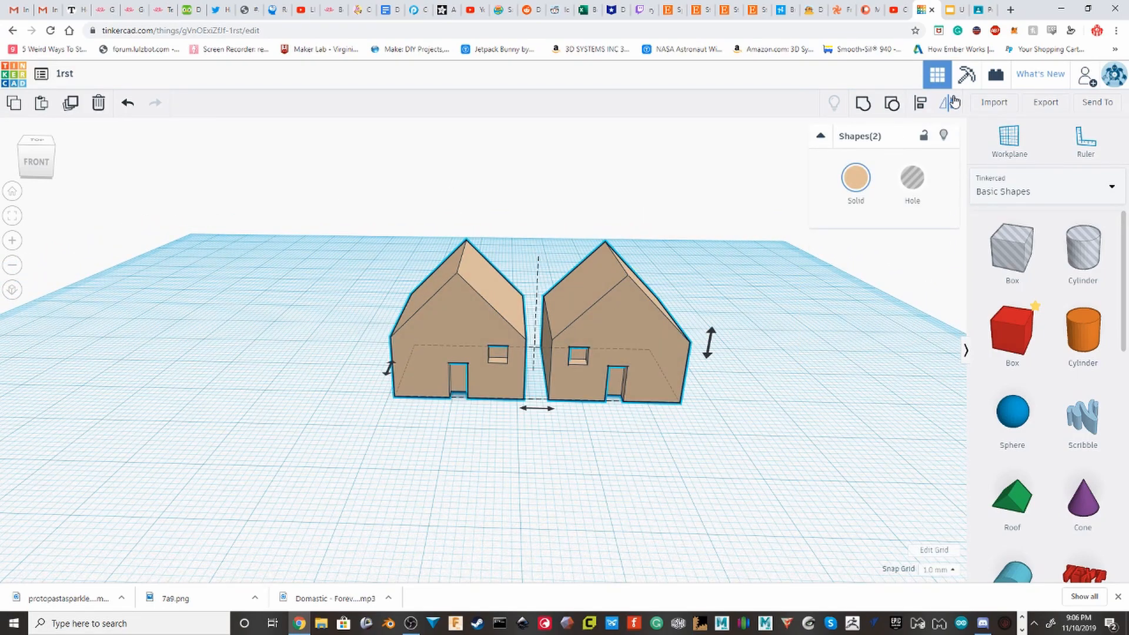
pyautogui.click(533, 413)
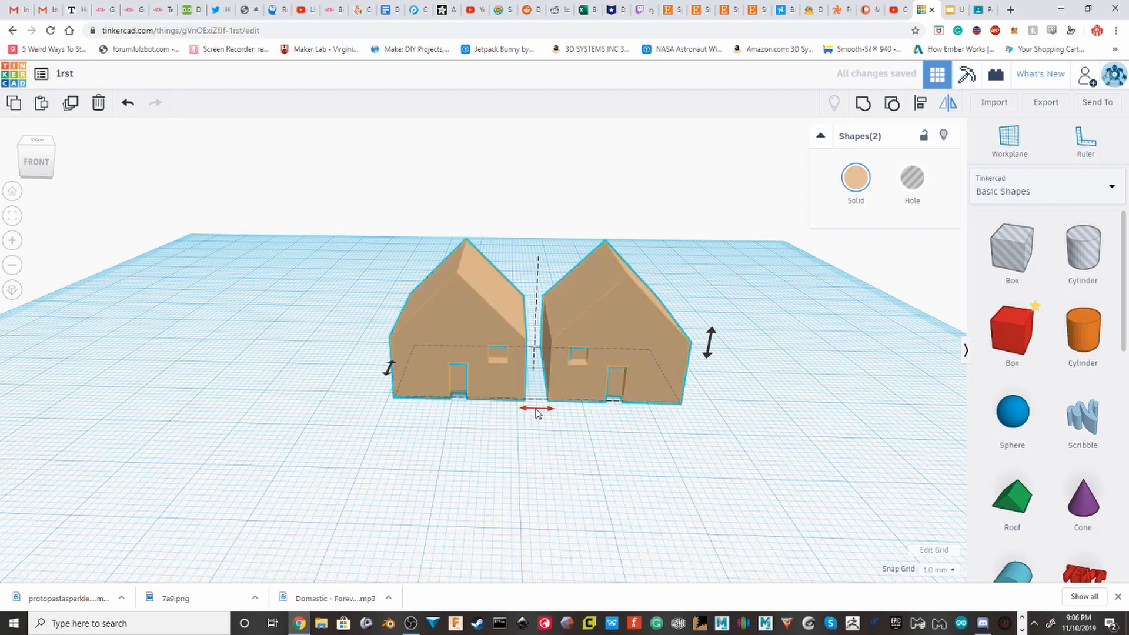
pyautogui.click(558, 437)
# - Mirror only the copied house along its width to give it the same window side as the original
pyautogui.click(624, 308)
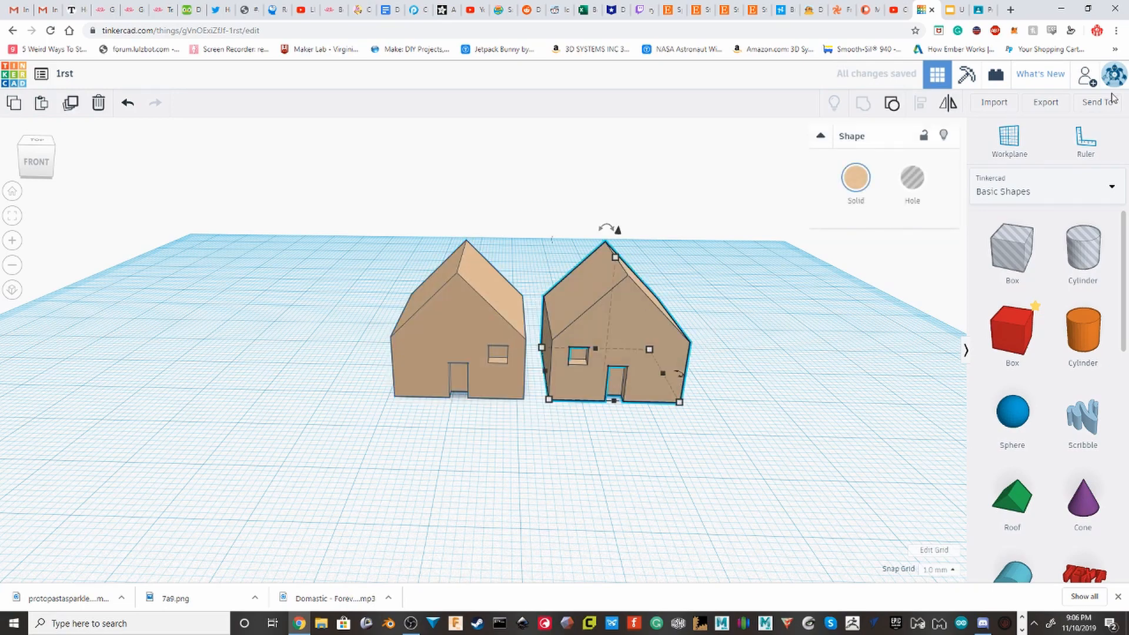
pyautogui.click(952, 101)
pyautogui.click(628, 415)
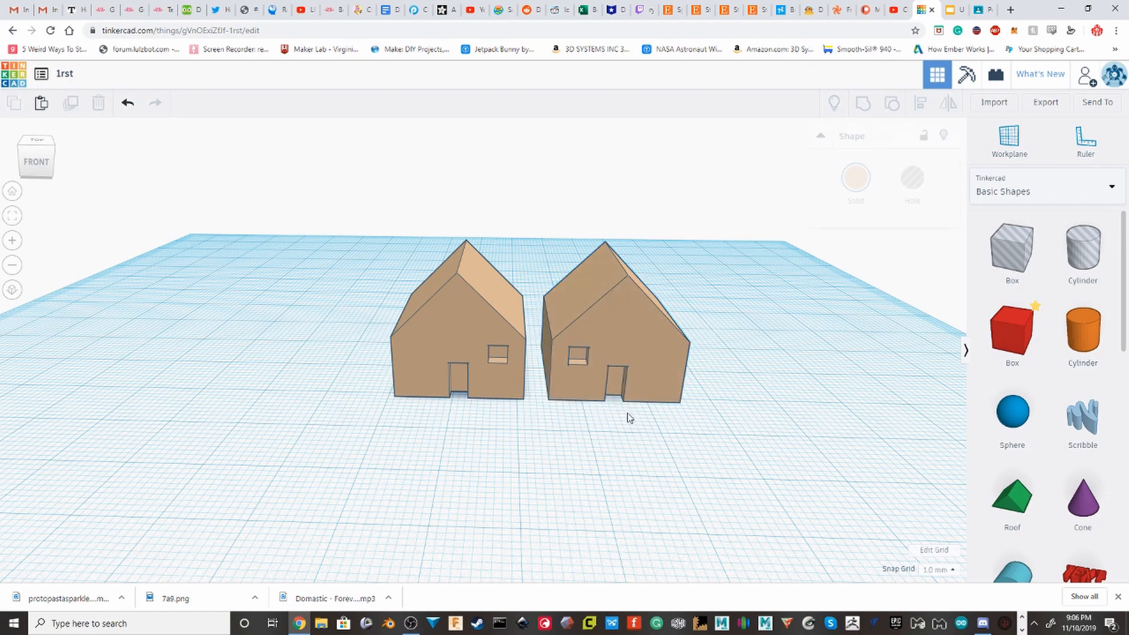
pyautogui.click(672, 317)
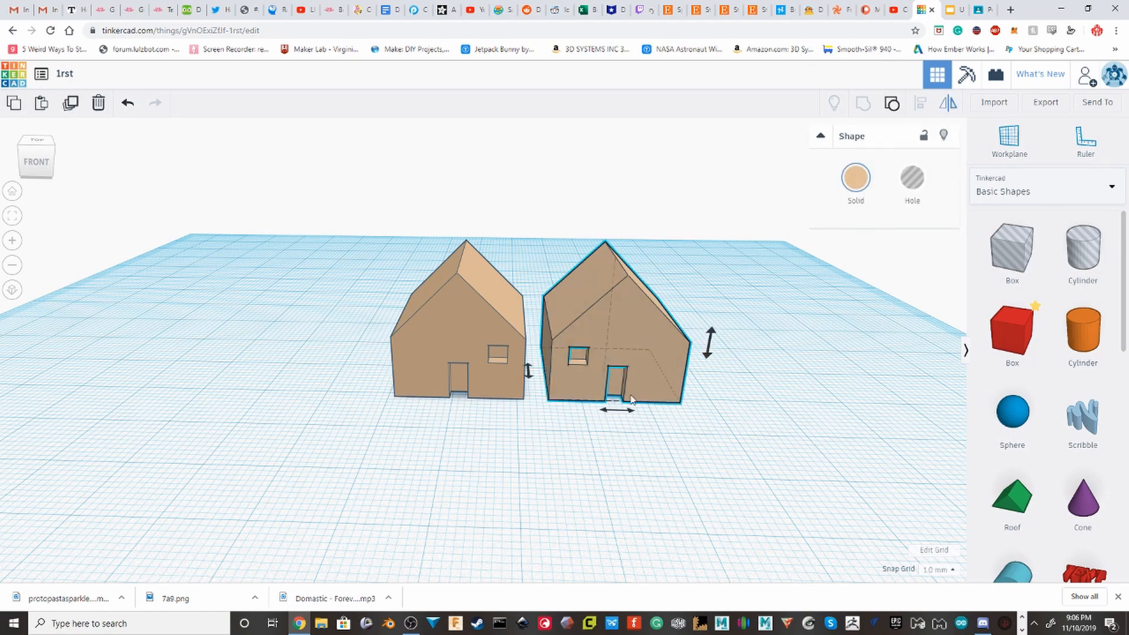
pyautogui.click(617, 410)
# - Mirror the matching pair of houses together along their width, and mirror both back the same way
pyautogui.moveTo(788, 514); pyautogui.dragTo(358, 294)
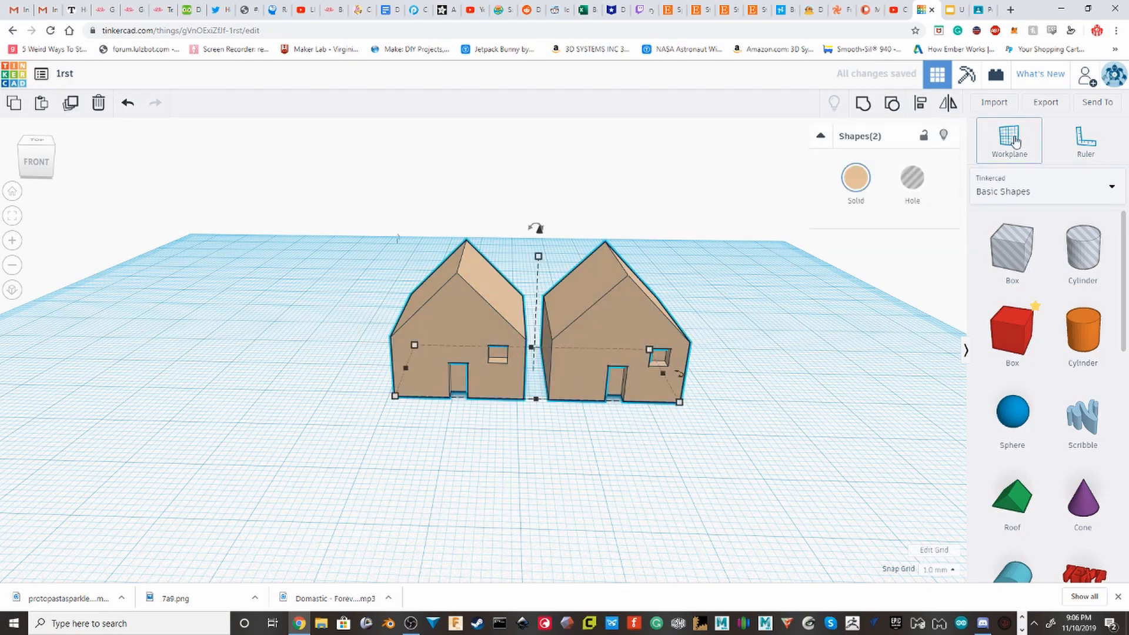
pyautogui.click(946, 104)
pyautogui.click(546, 410)
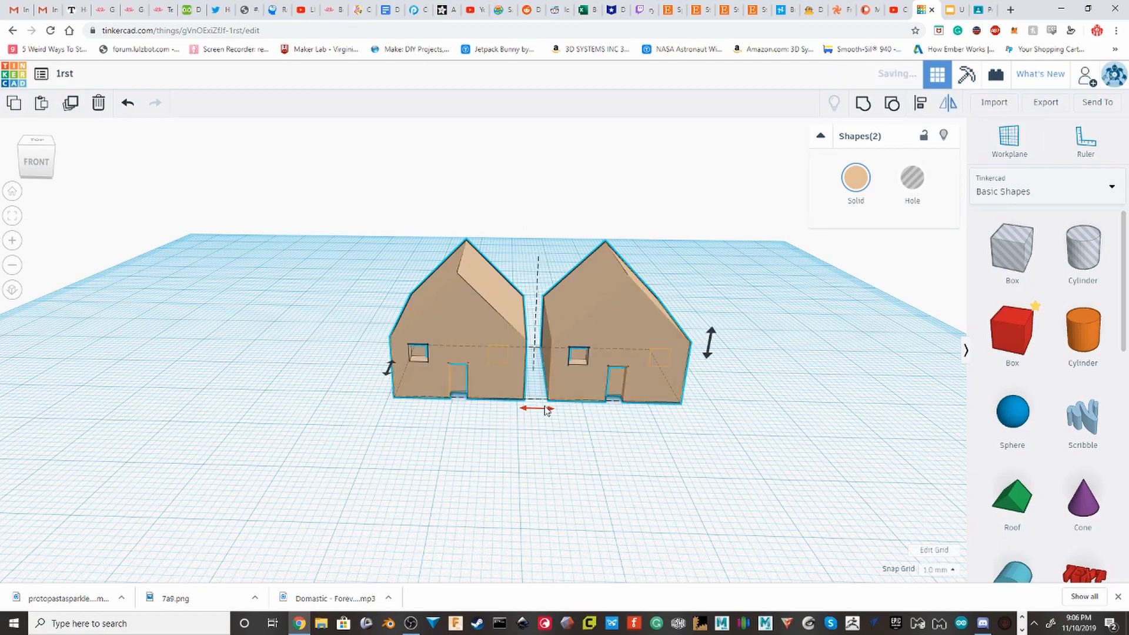
pyautogui.click(548, 408)
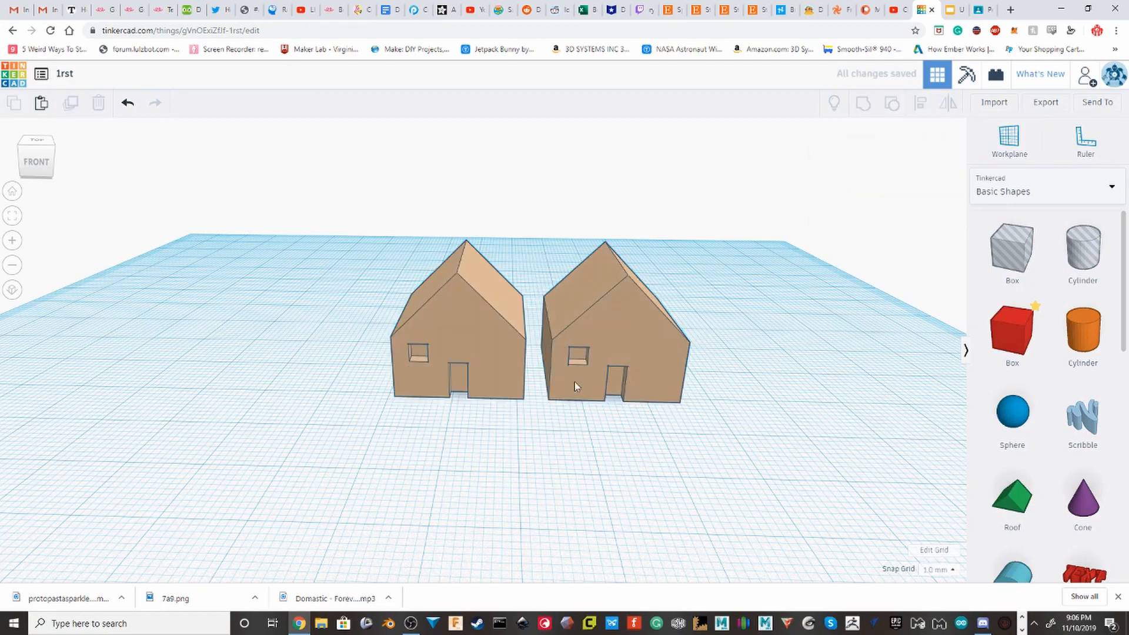
pyautogui.moveTo(771, 450); pyautogui.dragTo(290, 201)
pyautogui.click(947, 104)
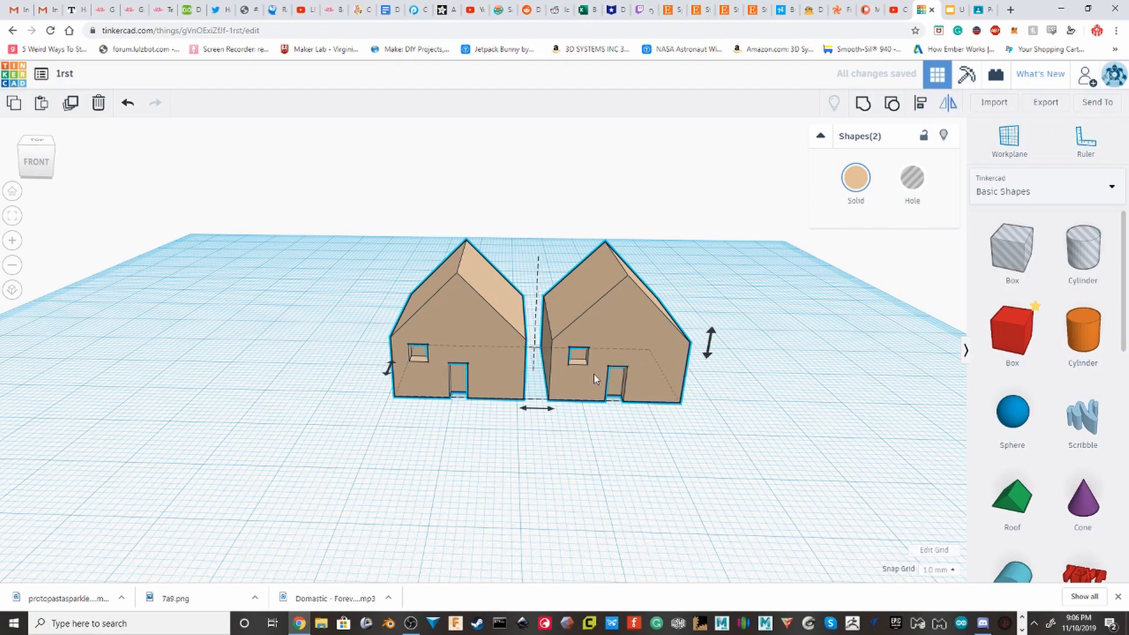
pyautogui.click(539, 410)
pyautogui.click(641, 433)
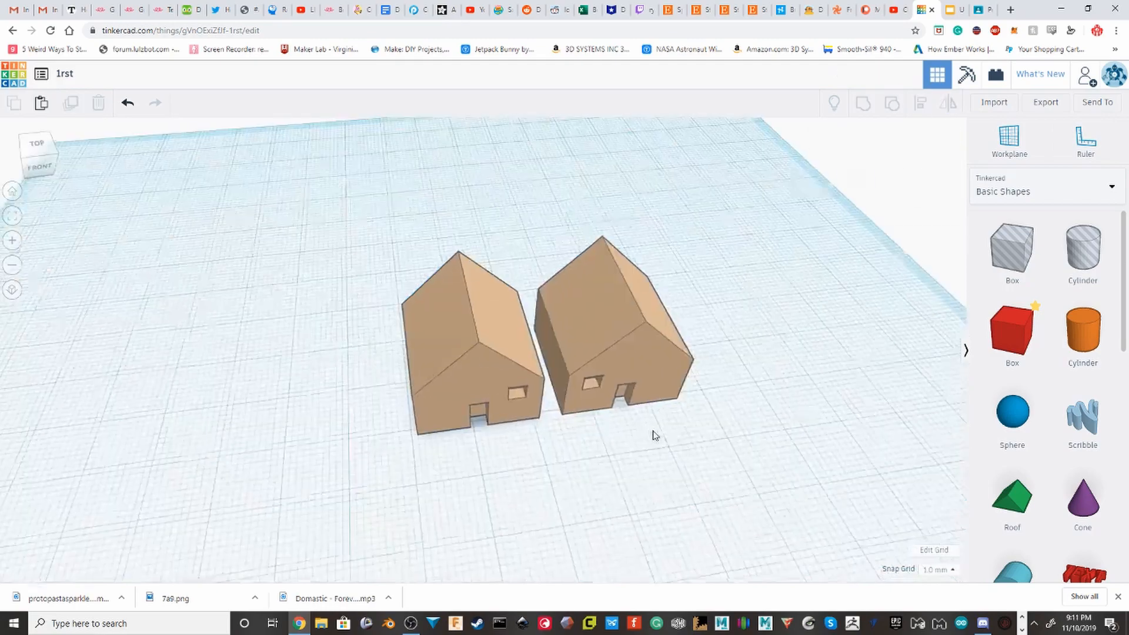
# - Place two solid cylinders side by side in front of the two houses, covering their fronts
pyautogui.moveTo(651, 434); pyautogui.dragTo(484, 335, button='right')
pyautogui.click(484, 335)
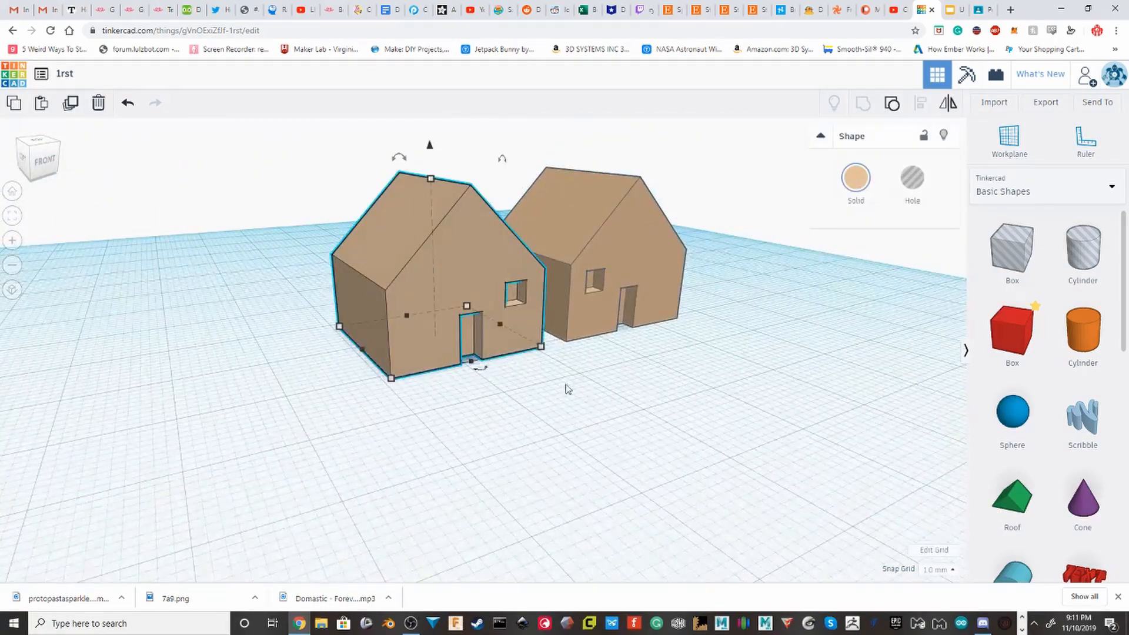
pyautogui.moveTo(564, 388); pyautogui.dragTo(658, 441, button='right')
pyautogui.moveTo(1082, 333); pyautogui.dragTo(573, 330)
pyautogui.click(525, 371)
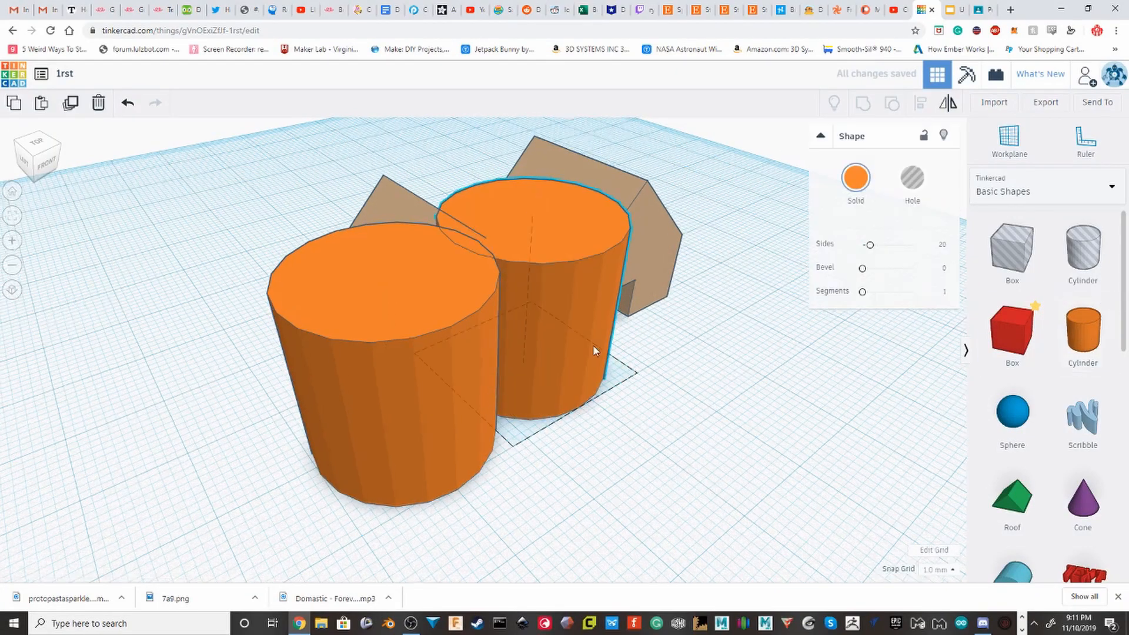
pyautogui.moveTo(592, 347); pyautogui.dragTo(484, 340, button='right')
pyautogui.moveTo(484, 340); pyautogui.dragTo(372, 385)
# - Examine the house fronts and the narrow space behind the cylinders from close up and from different angles
pyautogui.moveTo(556, 364); pyautogui.dragTo(549, 397, button='right')
pyautogui.scroll(10, 549, 397)
pyautogui.moveTo(513, 421); pyautogui.dragTo(670, 317, button='middle')
pyautogui.scroll(3, 521, 327)
pyautogui.moveTo(516, 308); pyautogui.dragTo(780, 359, button='middle')
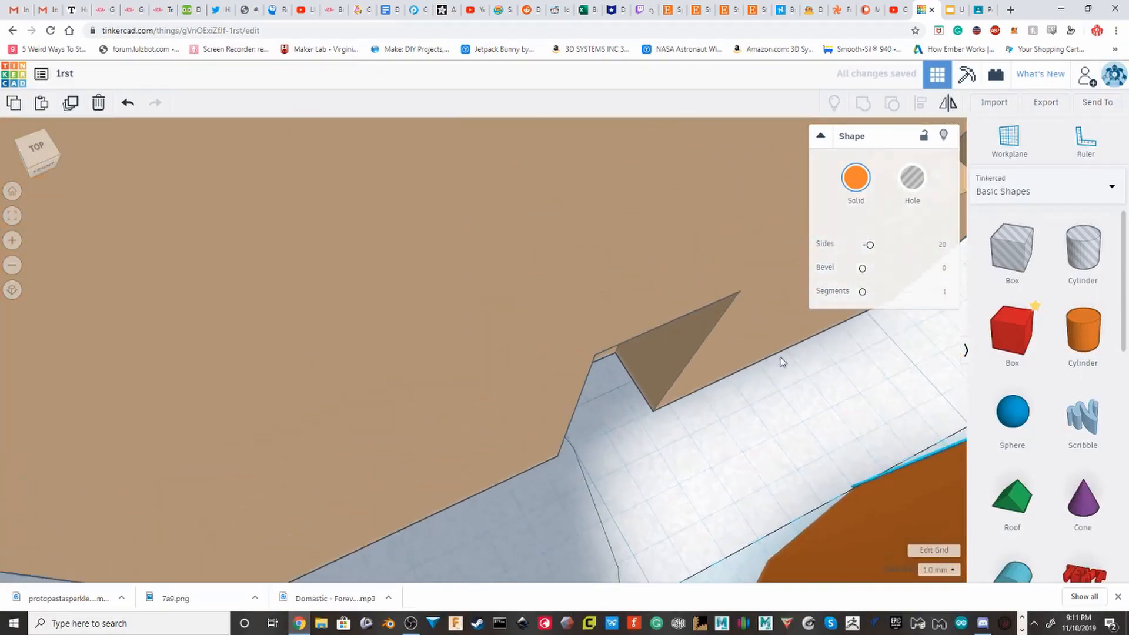
pyautogui.moveTo(780, 358); pyautogui.dragTo(472, 362, button='right')
pyautogui.press('Delete')
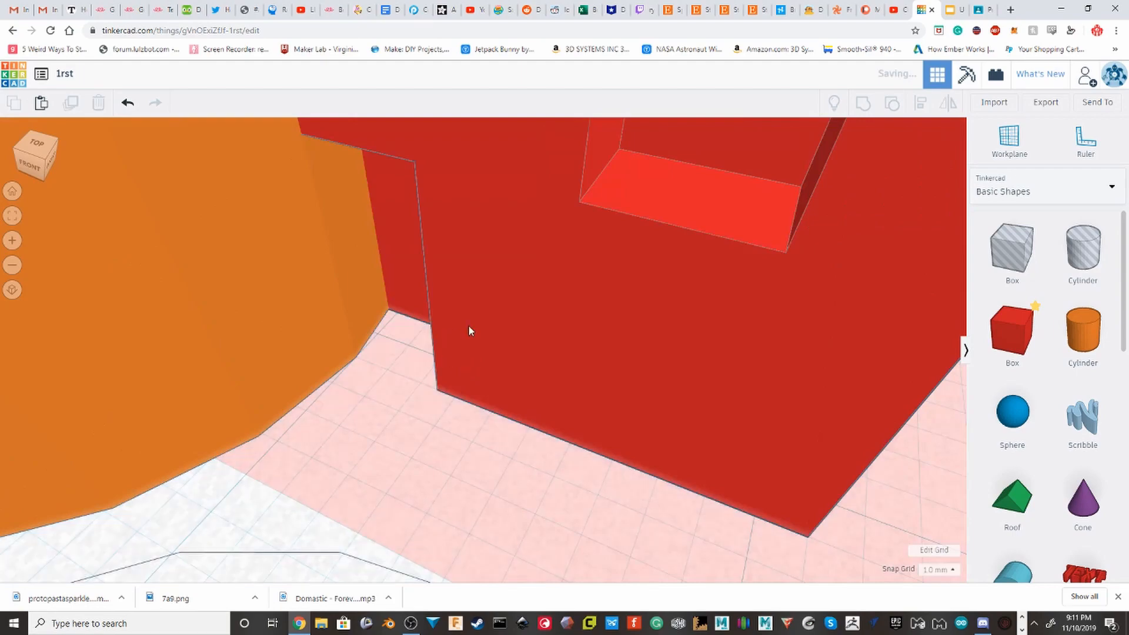
pyautogui.click(468, 329)
pyautogui.press('Delete')
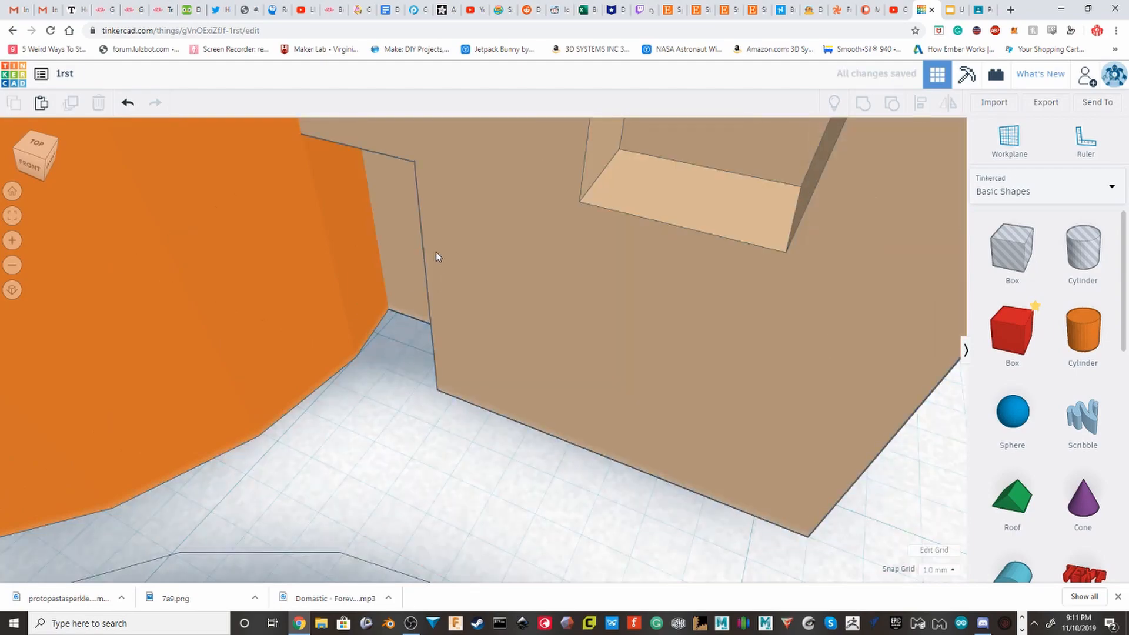
pyautogui.scroll(-8, 468, 265)
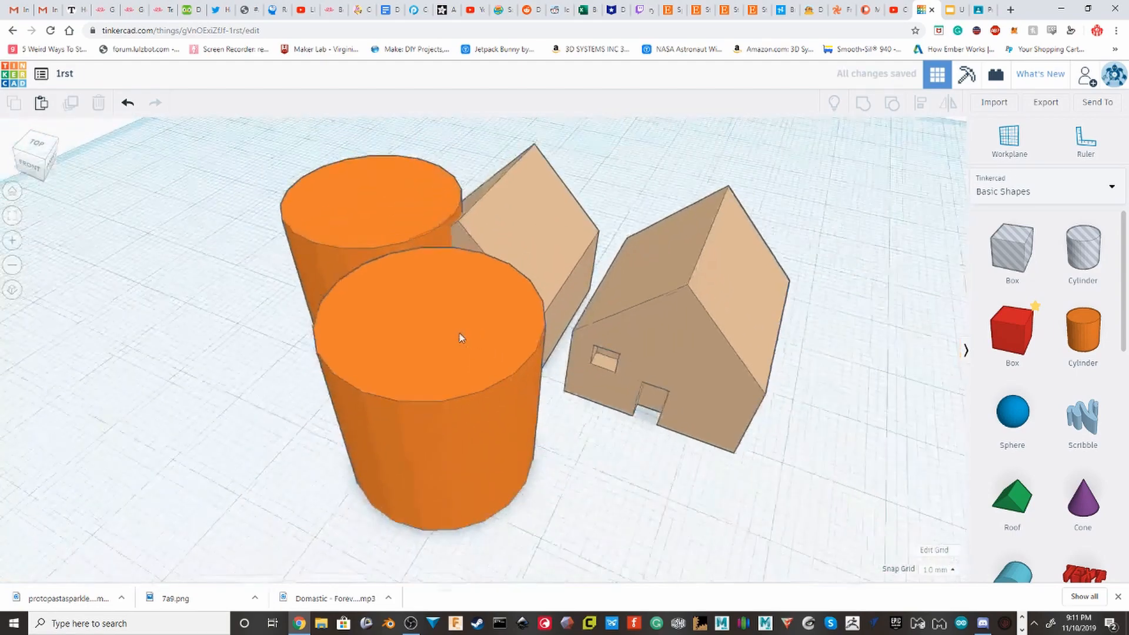
pyautogui.moveTo(460, 332); pyautogui.dragTo(798, 328, button='right')
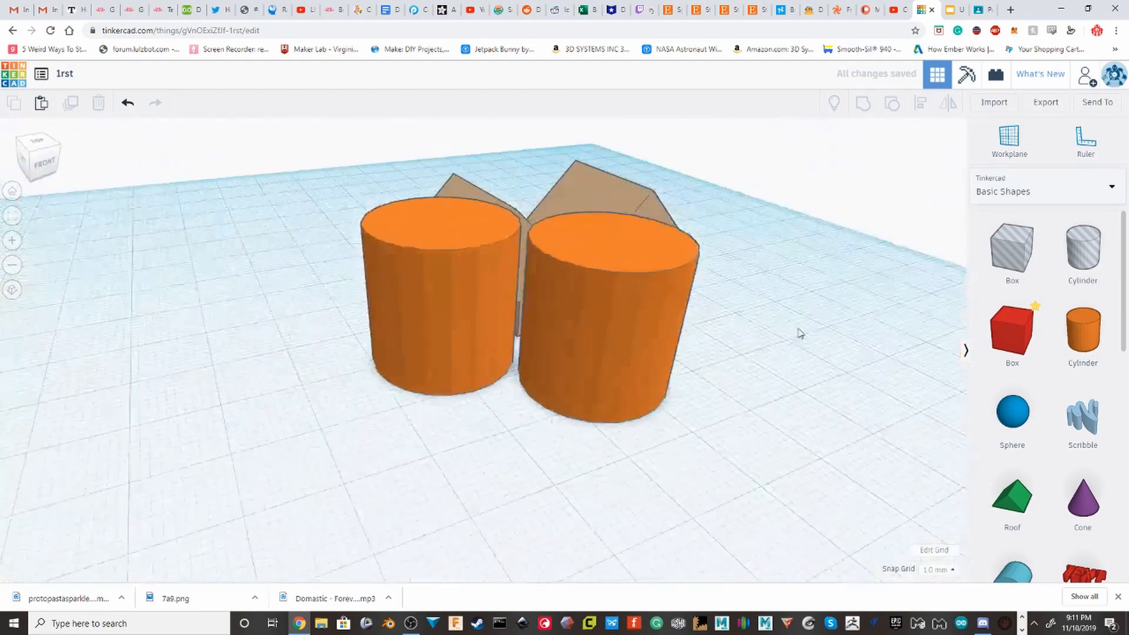
# - Hide the two cylinders one at a time to leave the house fronts unobstructed
pyautogui.click(610, 316)
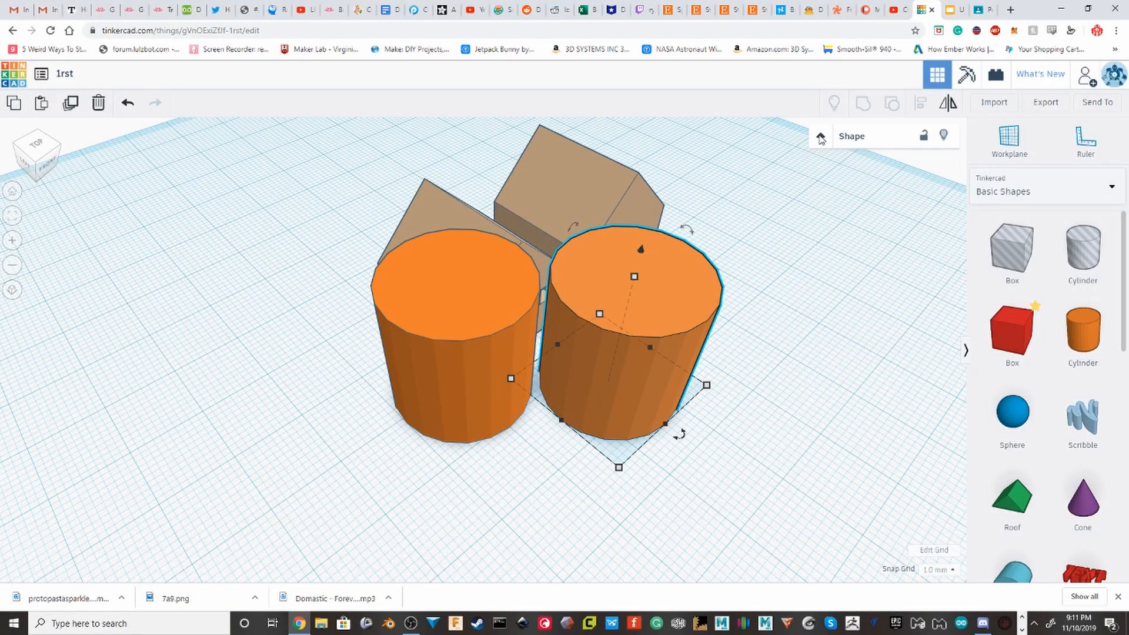
pyautogui.click(941, 136)
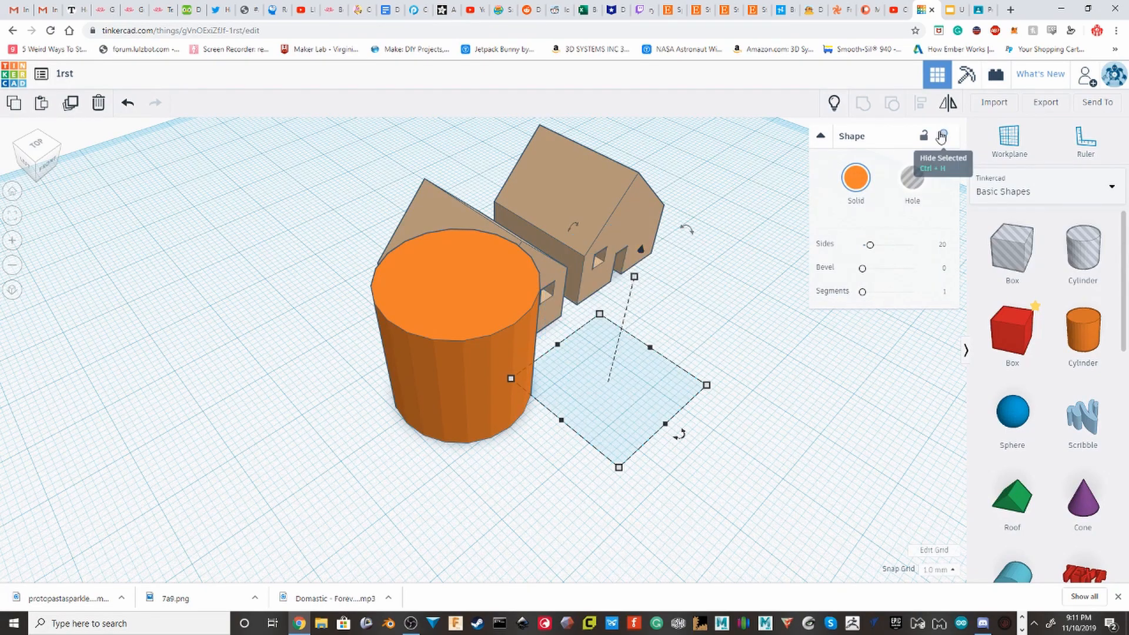
pyautogui.moveTo(678, 318); pyautogui.dragTo(418, 307, button='right')
pyautogui.click(418, 306)
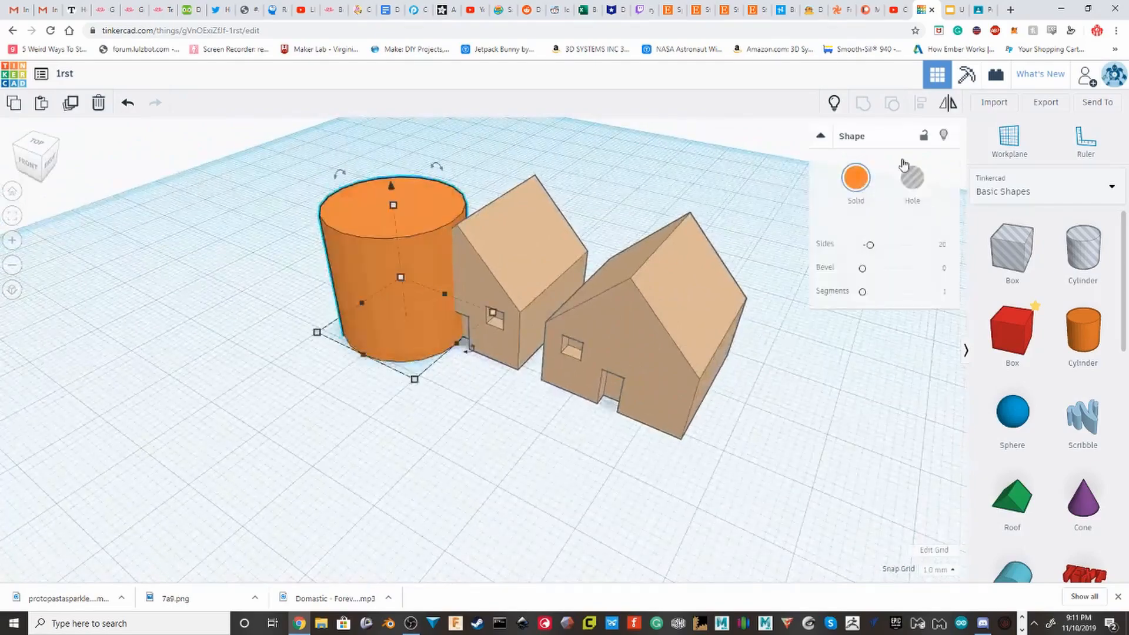
pyautogui.click(946, 136)
pyautogui.moveTo(610, 213); pyautogui.dragTo(753, 210, button='right')
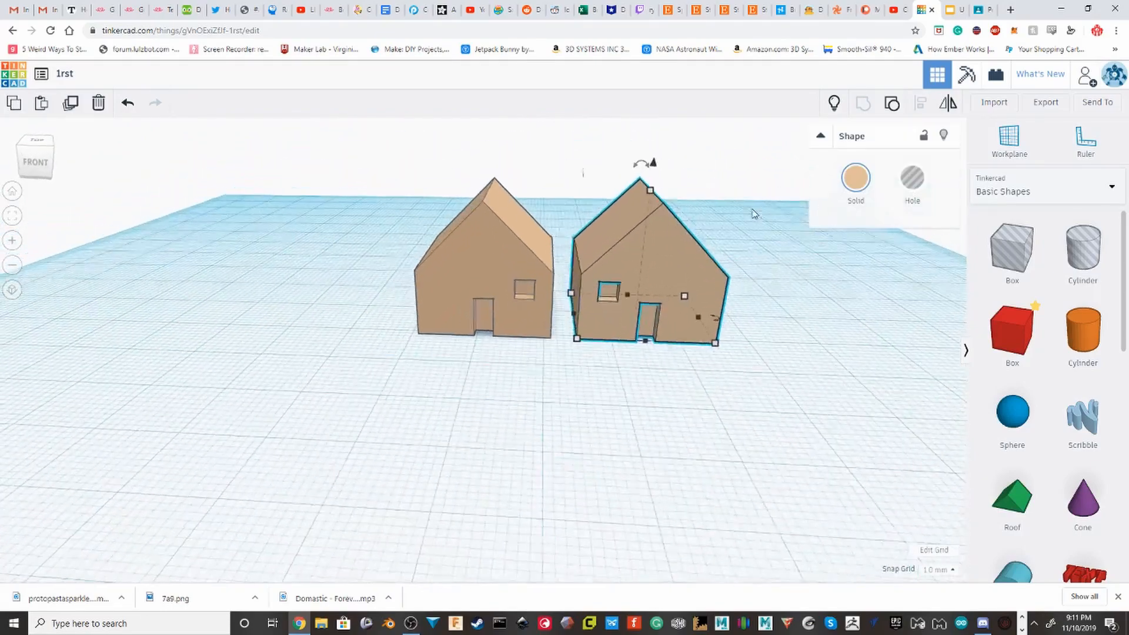
pyautogui.click(753, 210)
pyautogui.moveTo(637, 210); pyautogui.dragTo(703, 209, button='right')
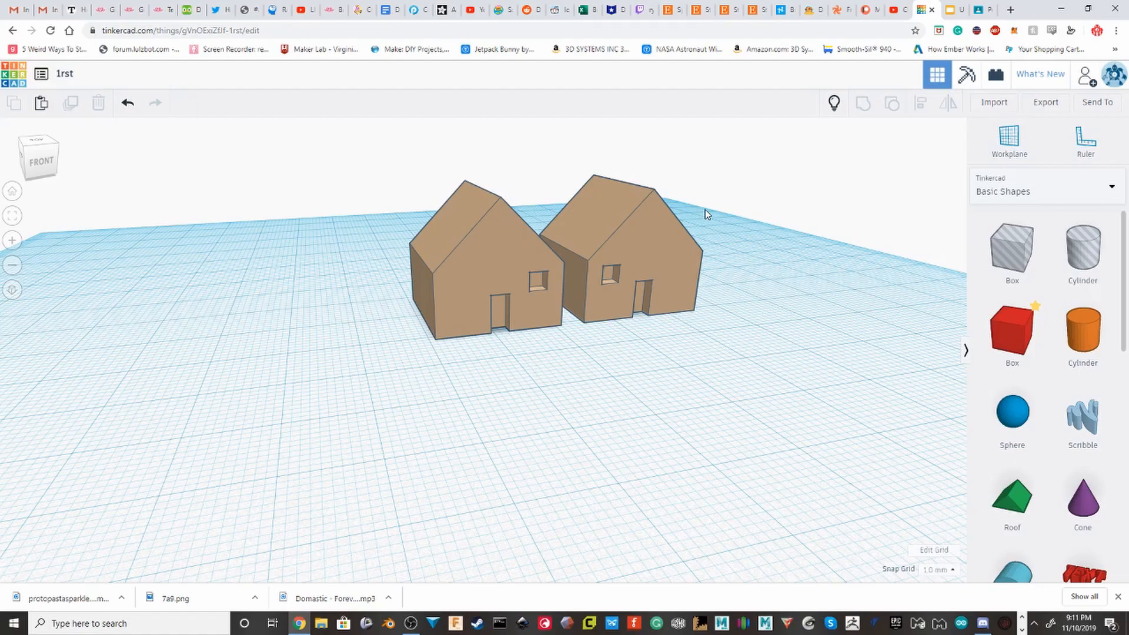
# - Show all hidden shapes to bring both cylinders back
pyautogui.click(835, 103)
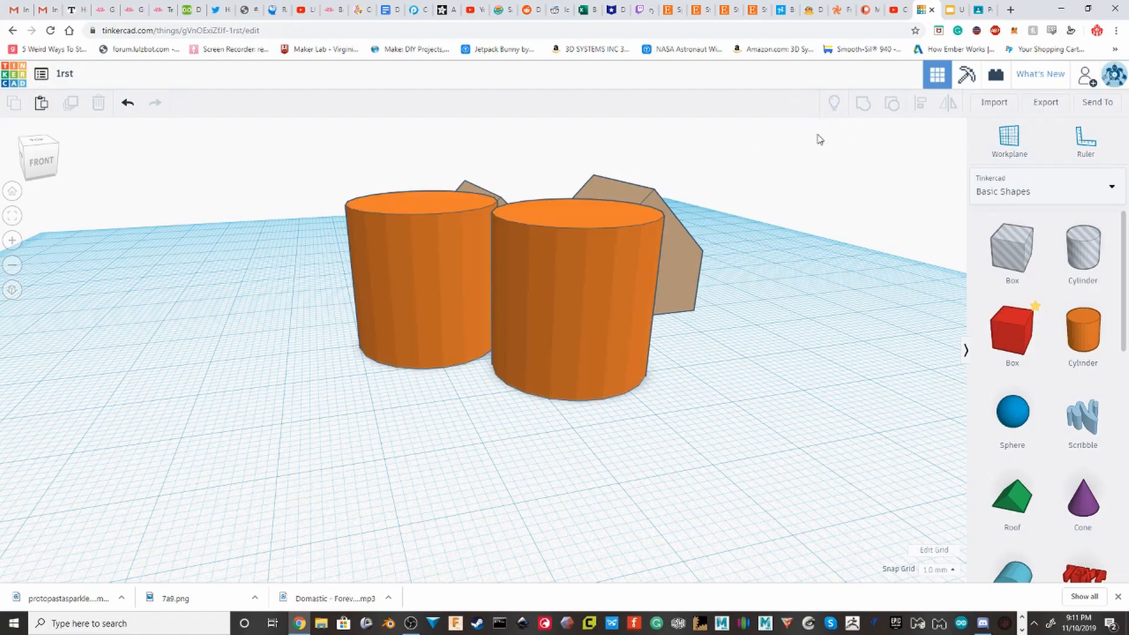
pyautogui.moveTo(792, 240); pyautogui.dragTo(793, 231, button='right')
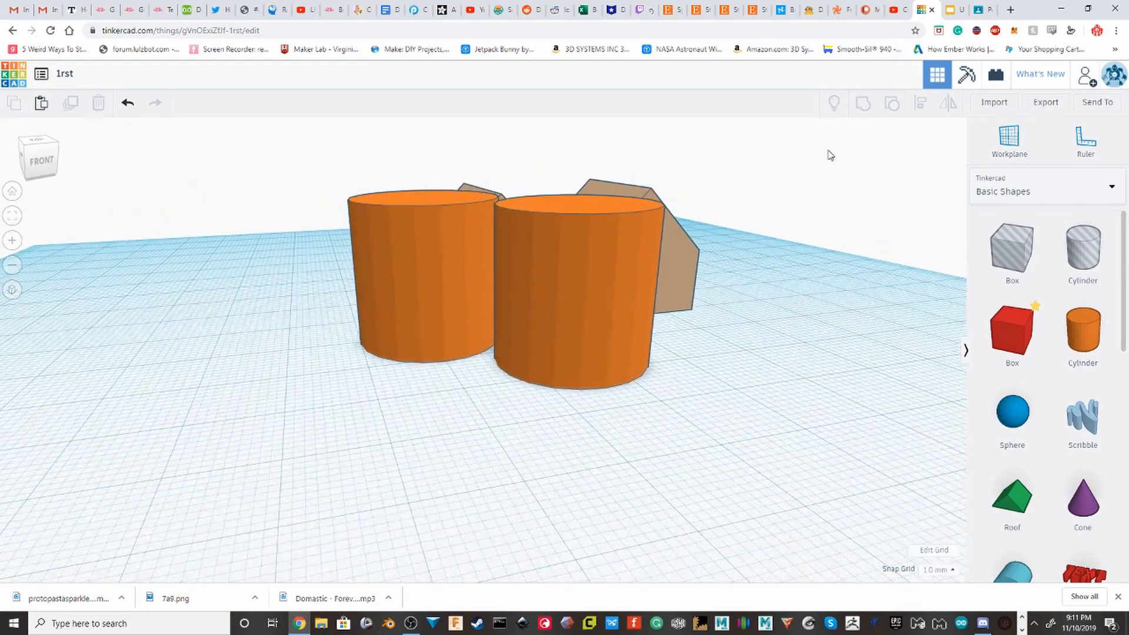
pyautogui.moveTo(828, 151); pyautogui.dragTo(685, 290, button='right')
pyautogui.scroll(4, 653, 307)
pyautogui.moveTo(624, 321); pyautogui.dragTo(726, 290, button='right')
pyautogui.scroll(5, 748, 294)
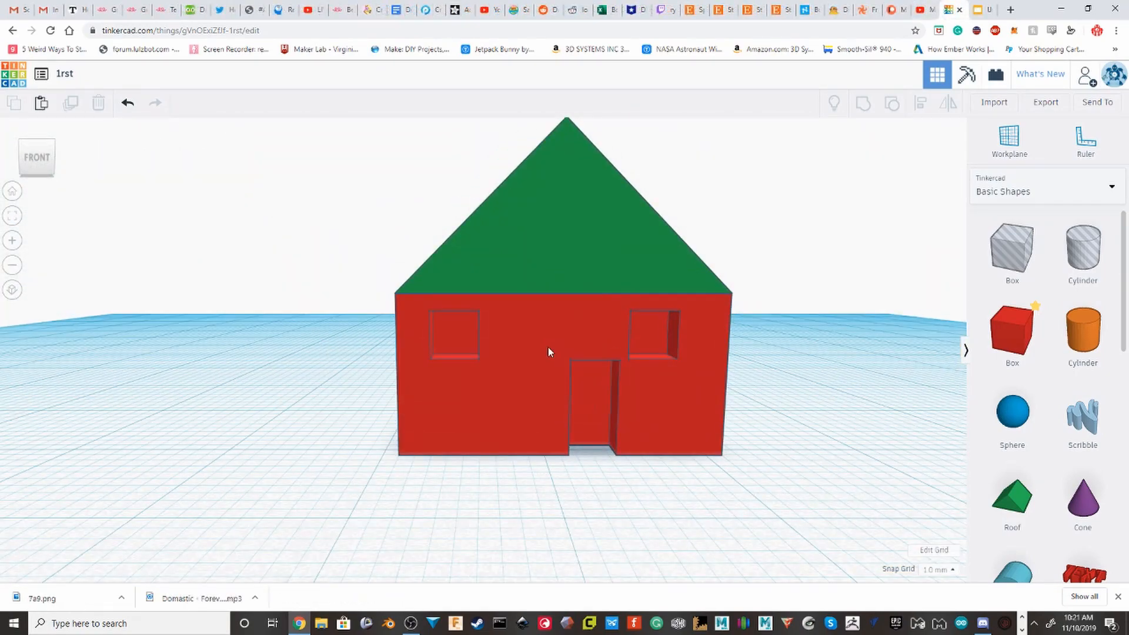
# - Ungroup the red house body to separate its door hole and two window holes
pyautogui.moveTo(548, 351); pyautogui.dragTo(571, 547, button='right')
pyautogui.click(670, 362)
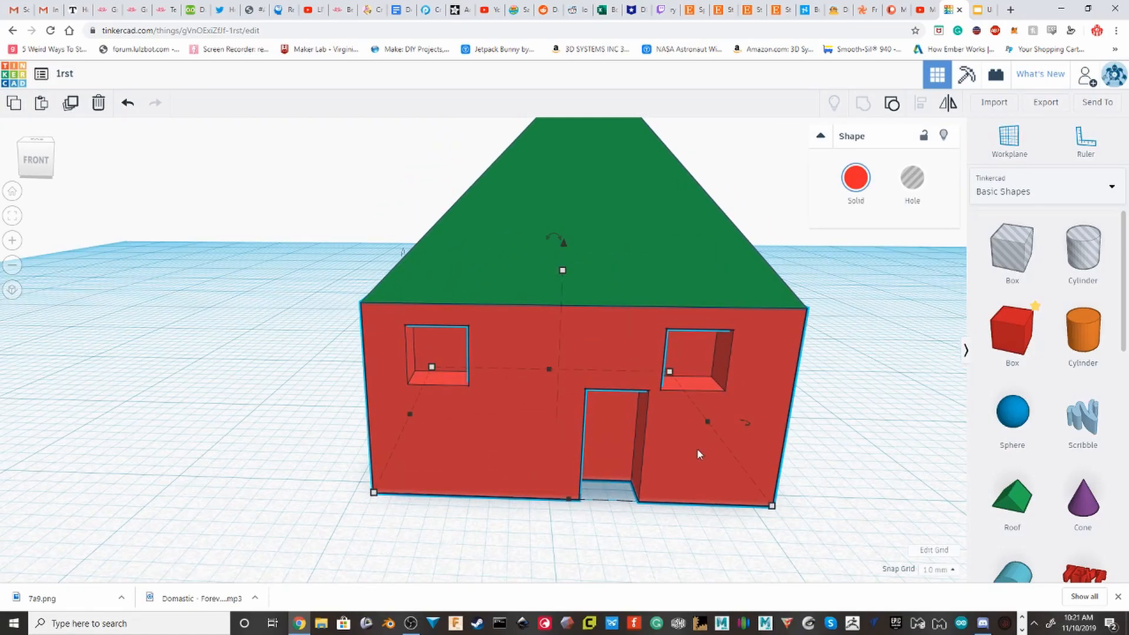
pyautogui.hotkey('ctrl', 'shift', 'g')
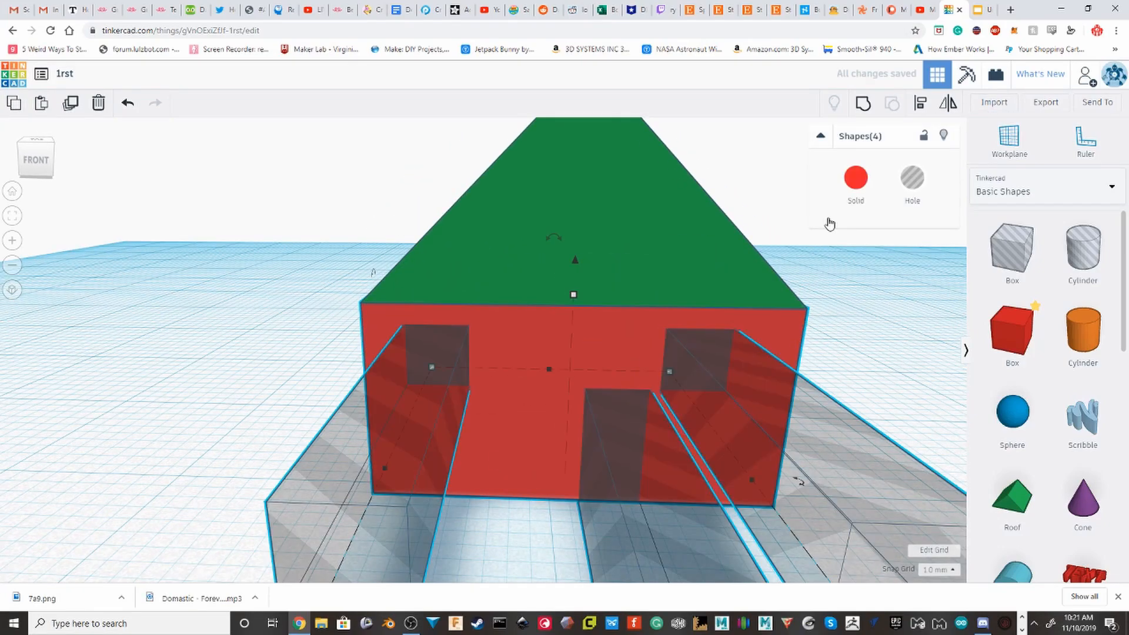
# - Centre the door hole across the red body's width and group the two to cut the door
pyautogui.moveTo(829, 221); pyautogui.dragTo(540, 352, button='right')
pyautogui.click(552, 381)
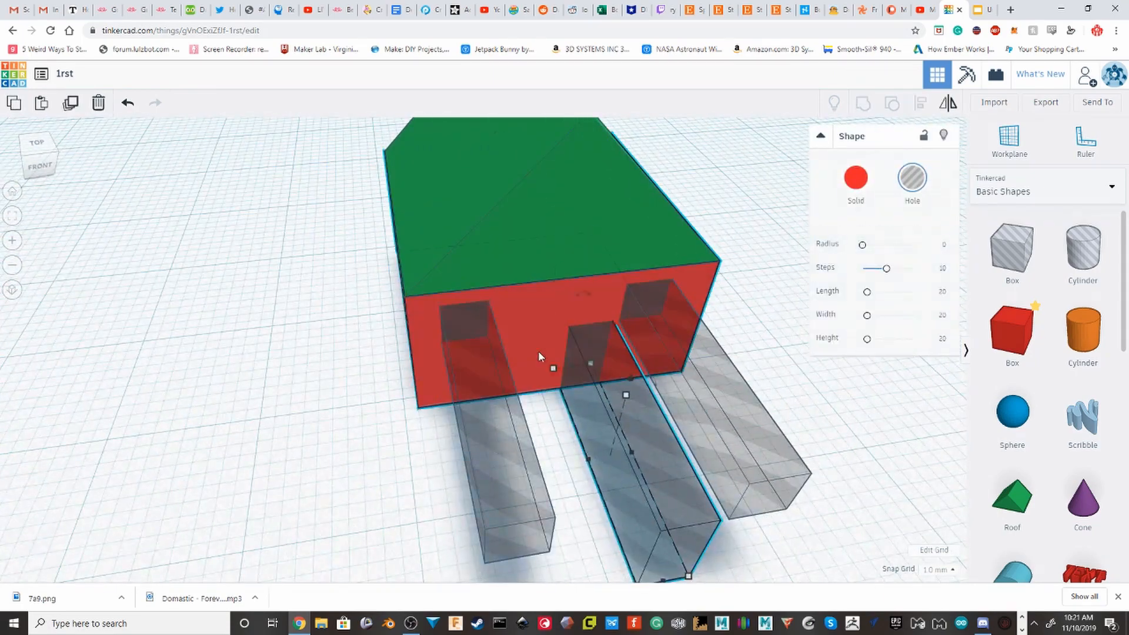
pyautogui.keyDown('shift'); pyautogui.click(538, 335); pyautogui.keyUp('shift')
pyautogui.moveTo(613, 429); pyautogui.dragTo(708, 439, button='right')
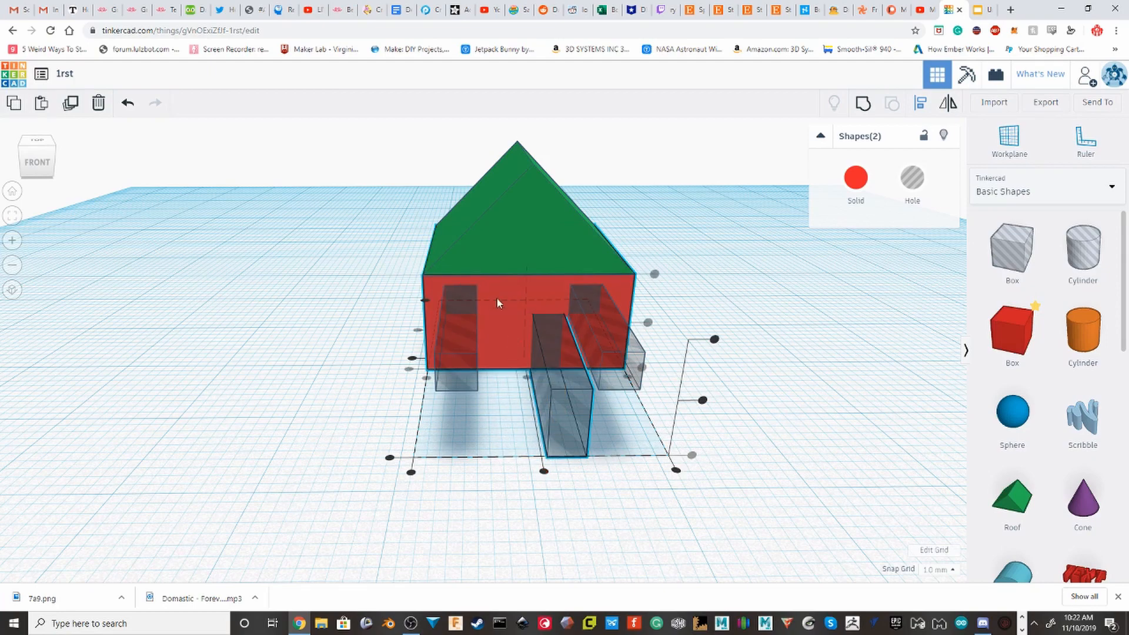
pyautogui.click(567, 495)
pyautogui.click(862, 103)
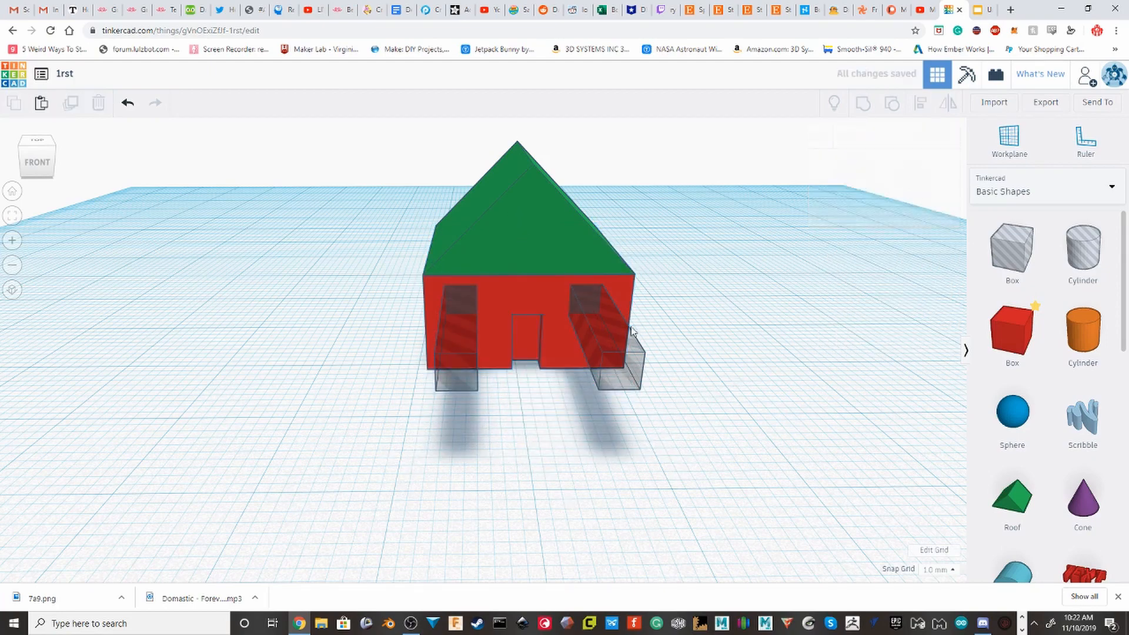
# - Select both window holes and group them into one unit
pyautogui.moveTo(611, 400); pyautogui.dragTo(553, 301, button='right')
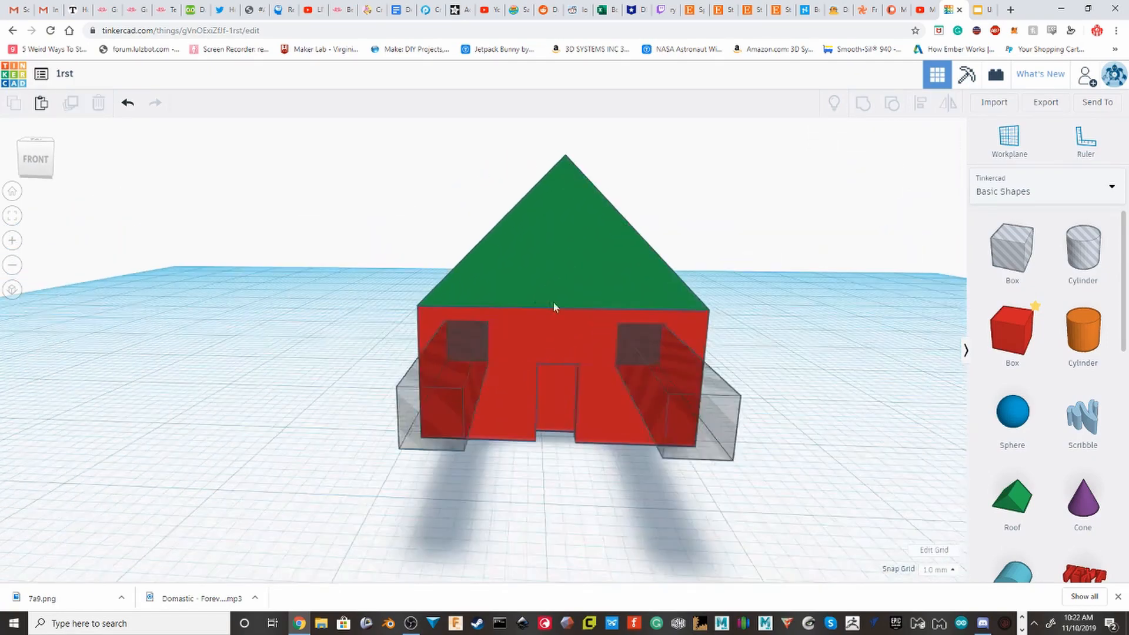
pyautogui.scroll(3, 552, 301)
pyautogui.click(572, 381)
pyautogui.scroll(-5, 573, 379)
pyautogui.scroll(2, 588, 391)
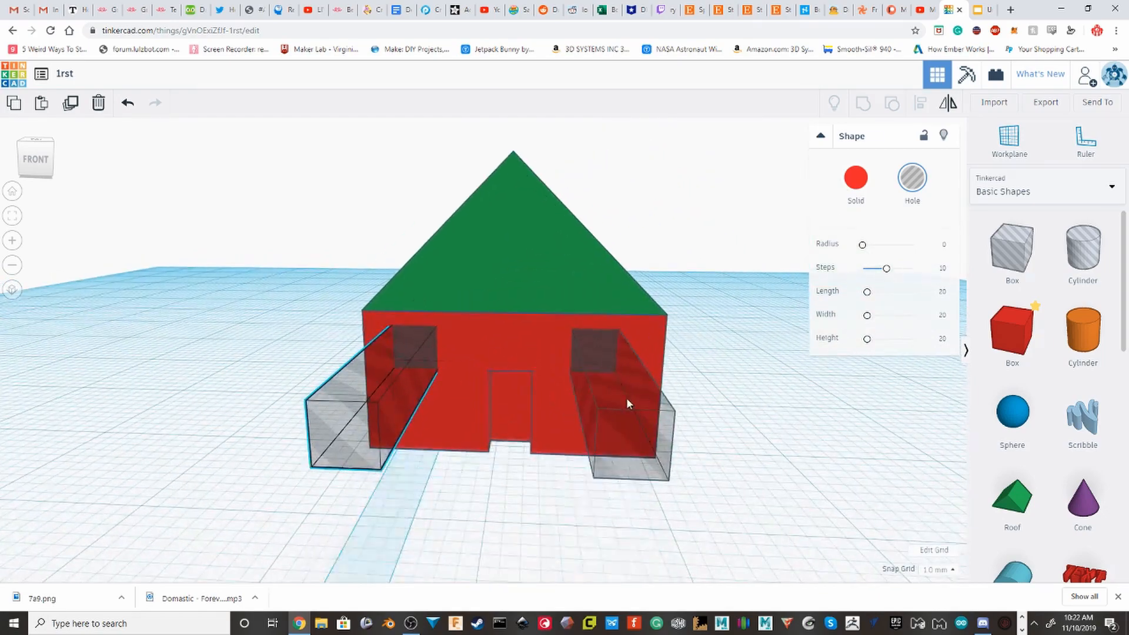
pyautogui.keyDown('shift'); pyautogui.click(628, 398); pyautogui.keyUp('shift')
pyautogui.moveTo(607, 301); pyautogui.dragTo(649, 307, button='right')
# - Align the grouped window holes to the centre of the red house body's width
pyautogui.keyDown('shift'); pyautogui.click(659, 312); pyautogui.keyUp('shift')
pyautogui.click(920, 103)
pyautogui.scroll(-3, 494, 333)
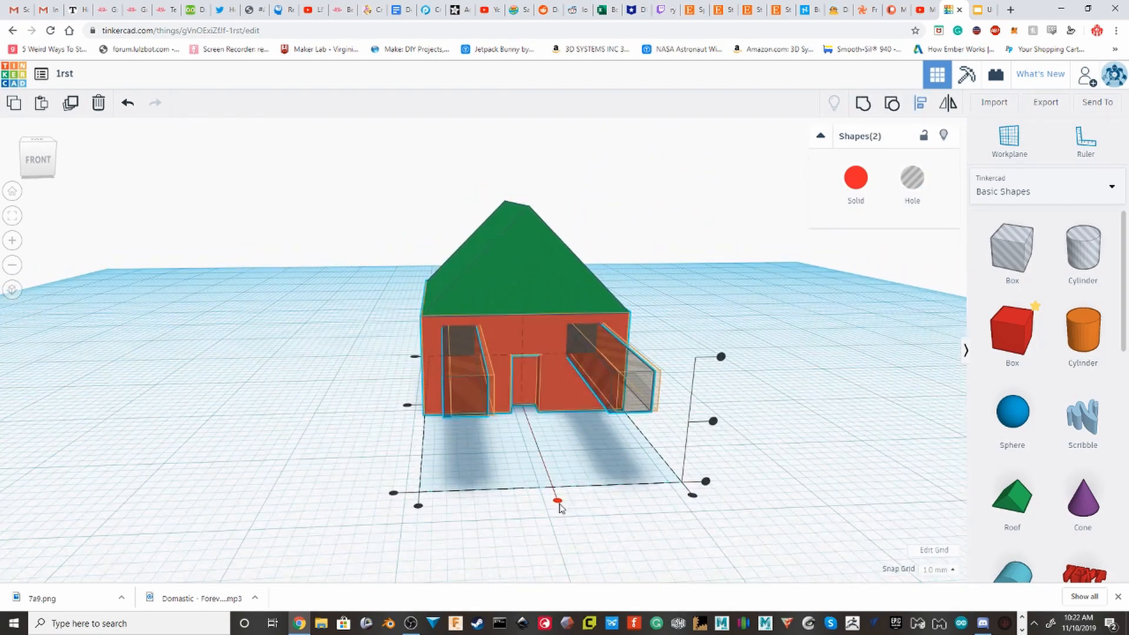